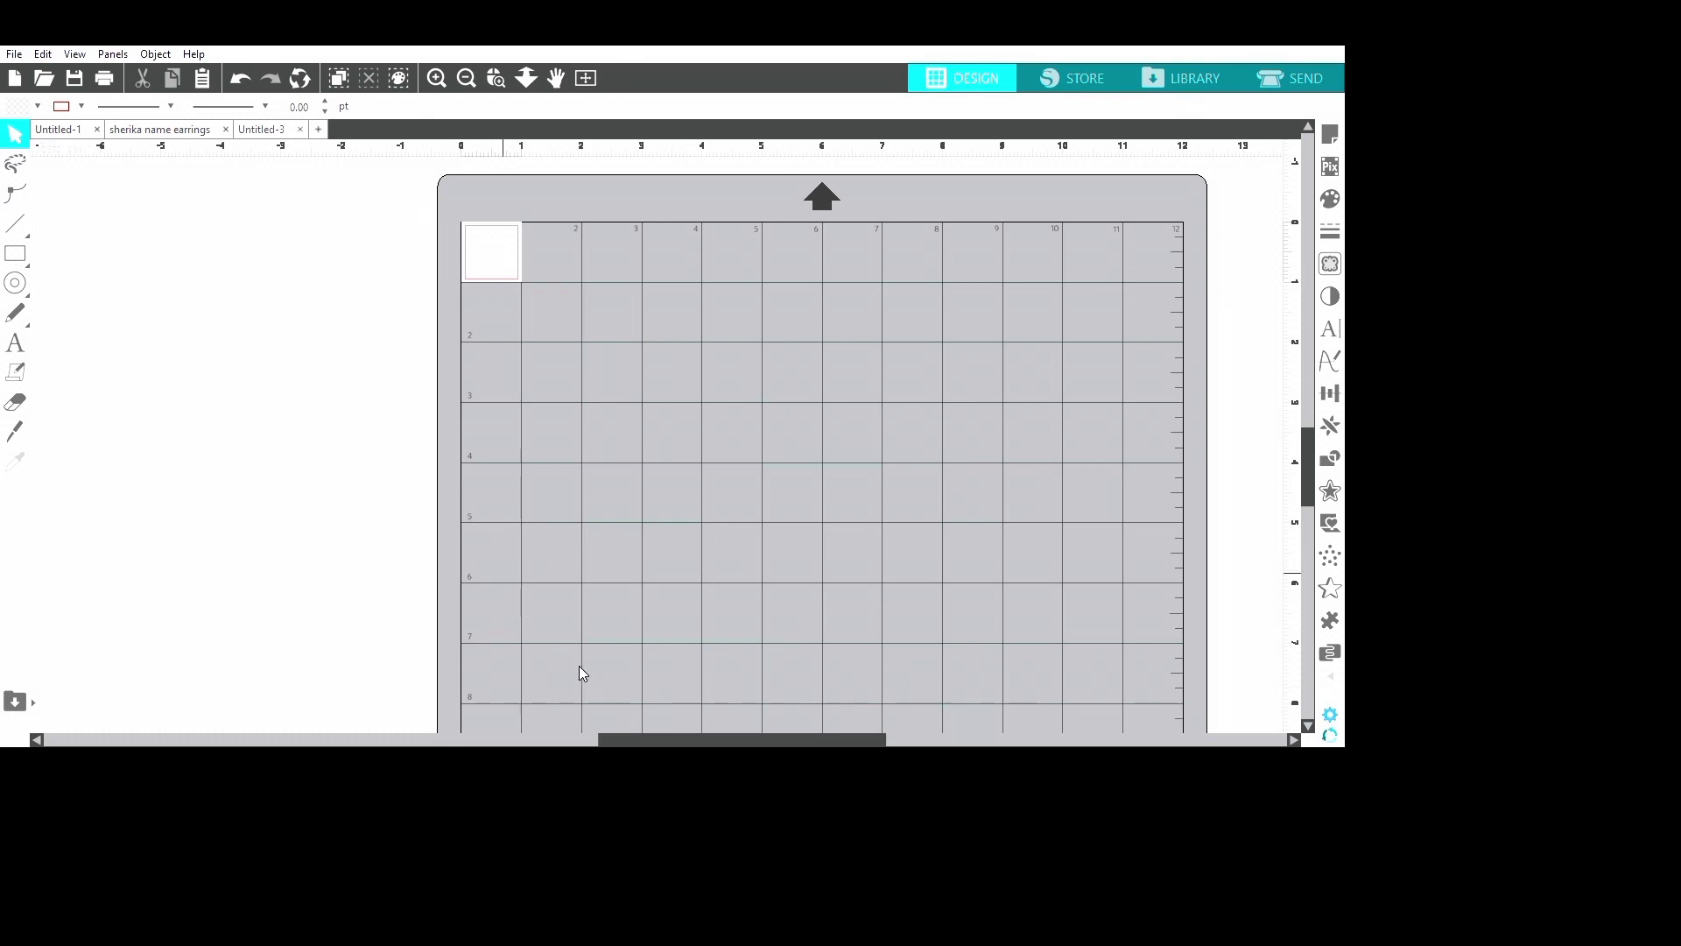
# - Try the Eraser tool, then settle on the Text tool set to Arial 72 pt
pyautogui.press('t')
pyautogui.click(30, 374)
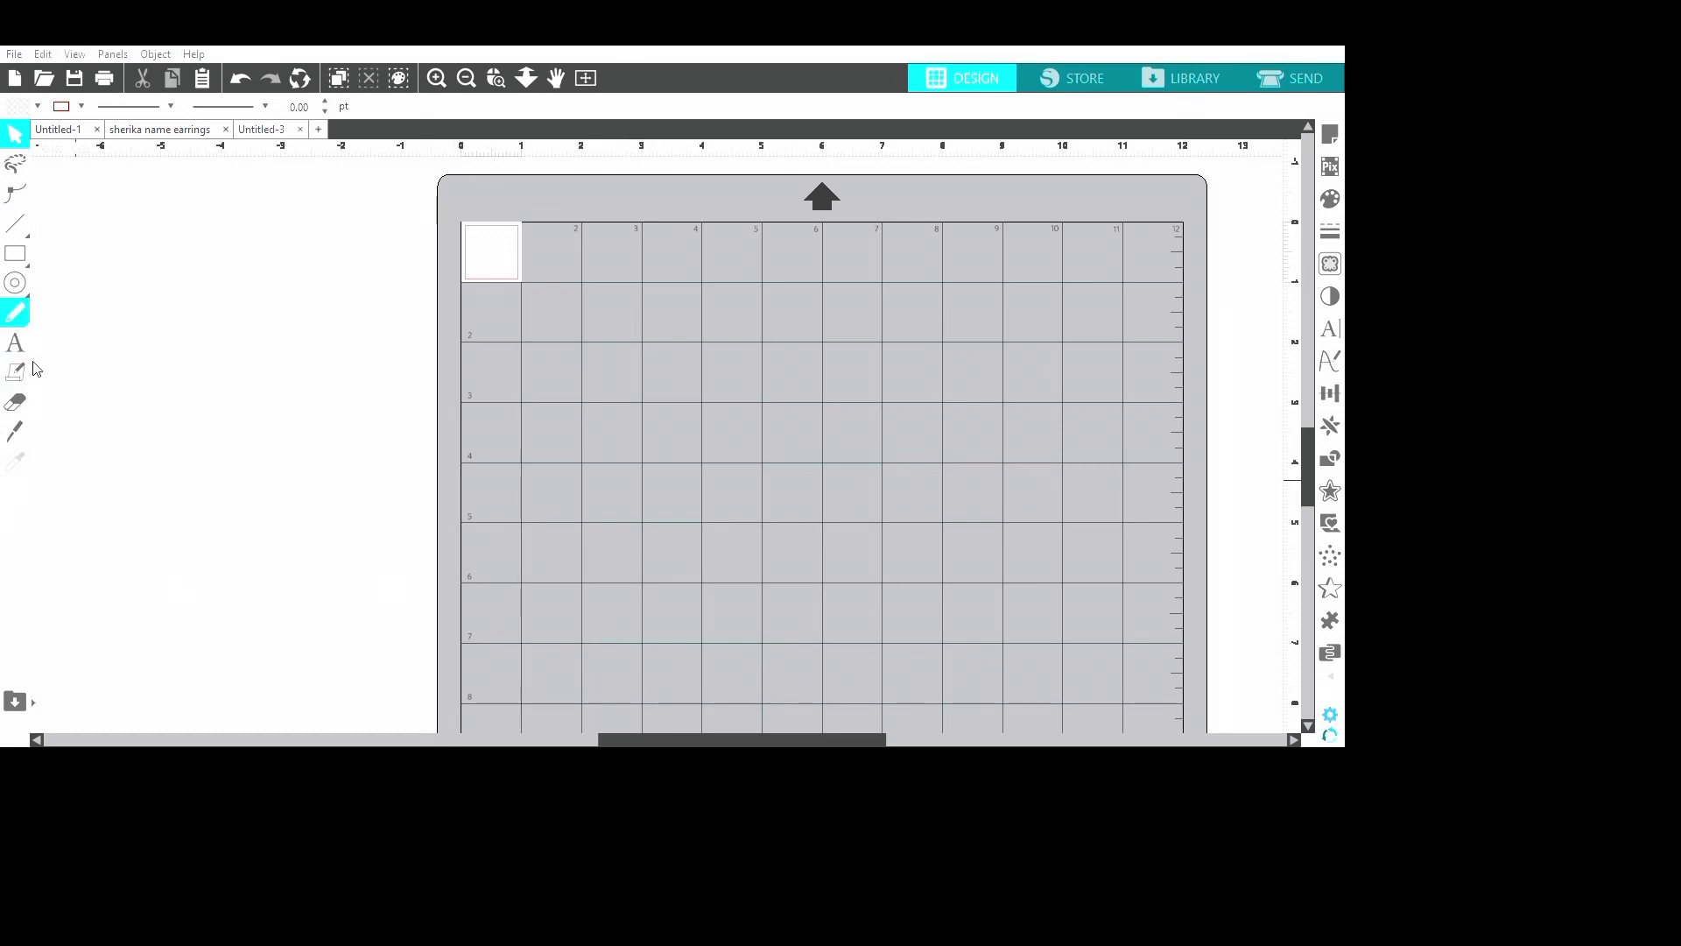
pyautogui.hotkey('shift', 'e')
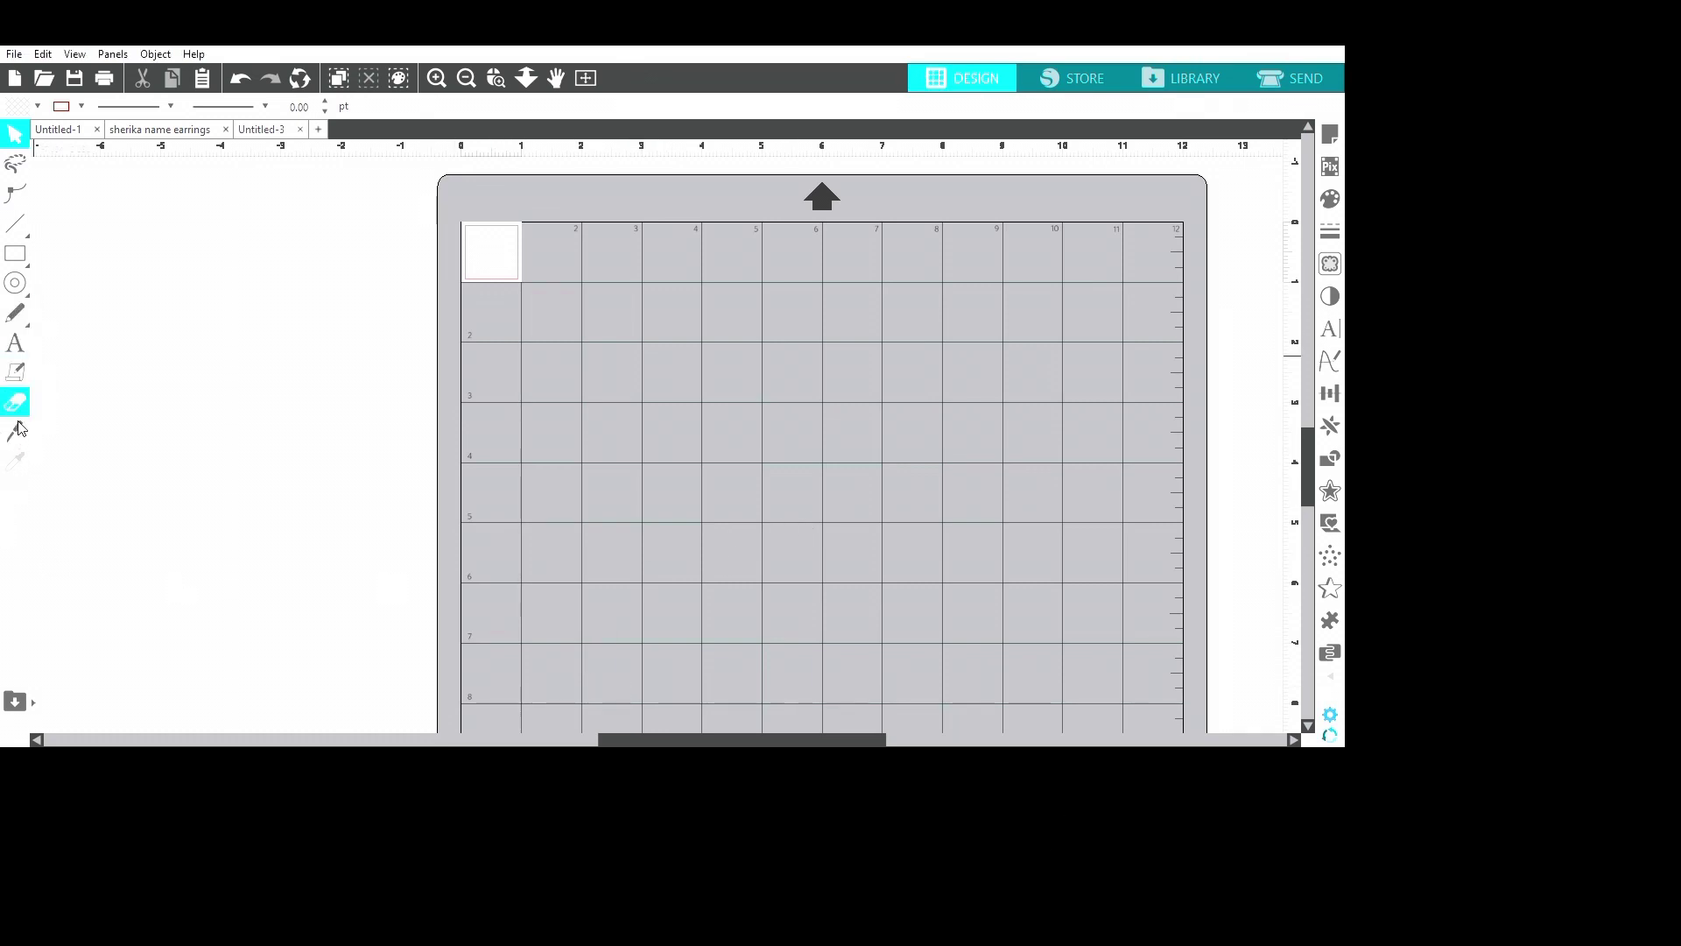
pyautogui.press('t')
pyautogui.hotkey('shift', 'e')
pyautogui.press('t')
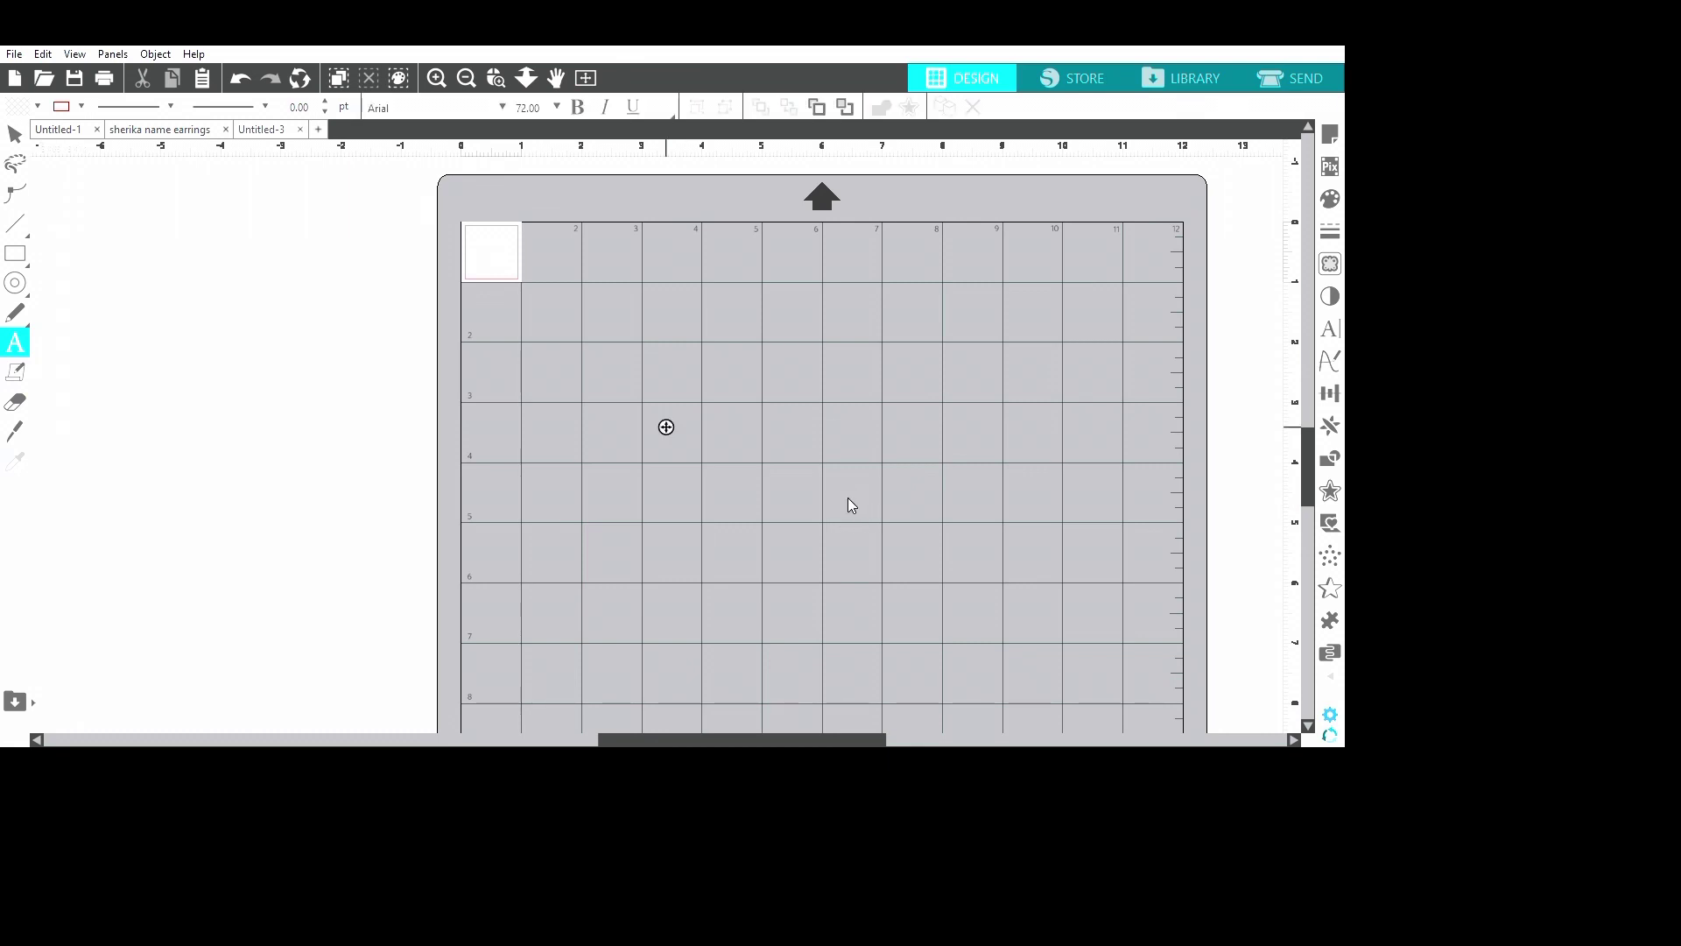
# - Add the word 'Nubian' as Arial 72 pt text on the mat and finish editing it
pyautogui.press('Escape')
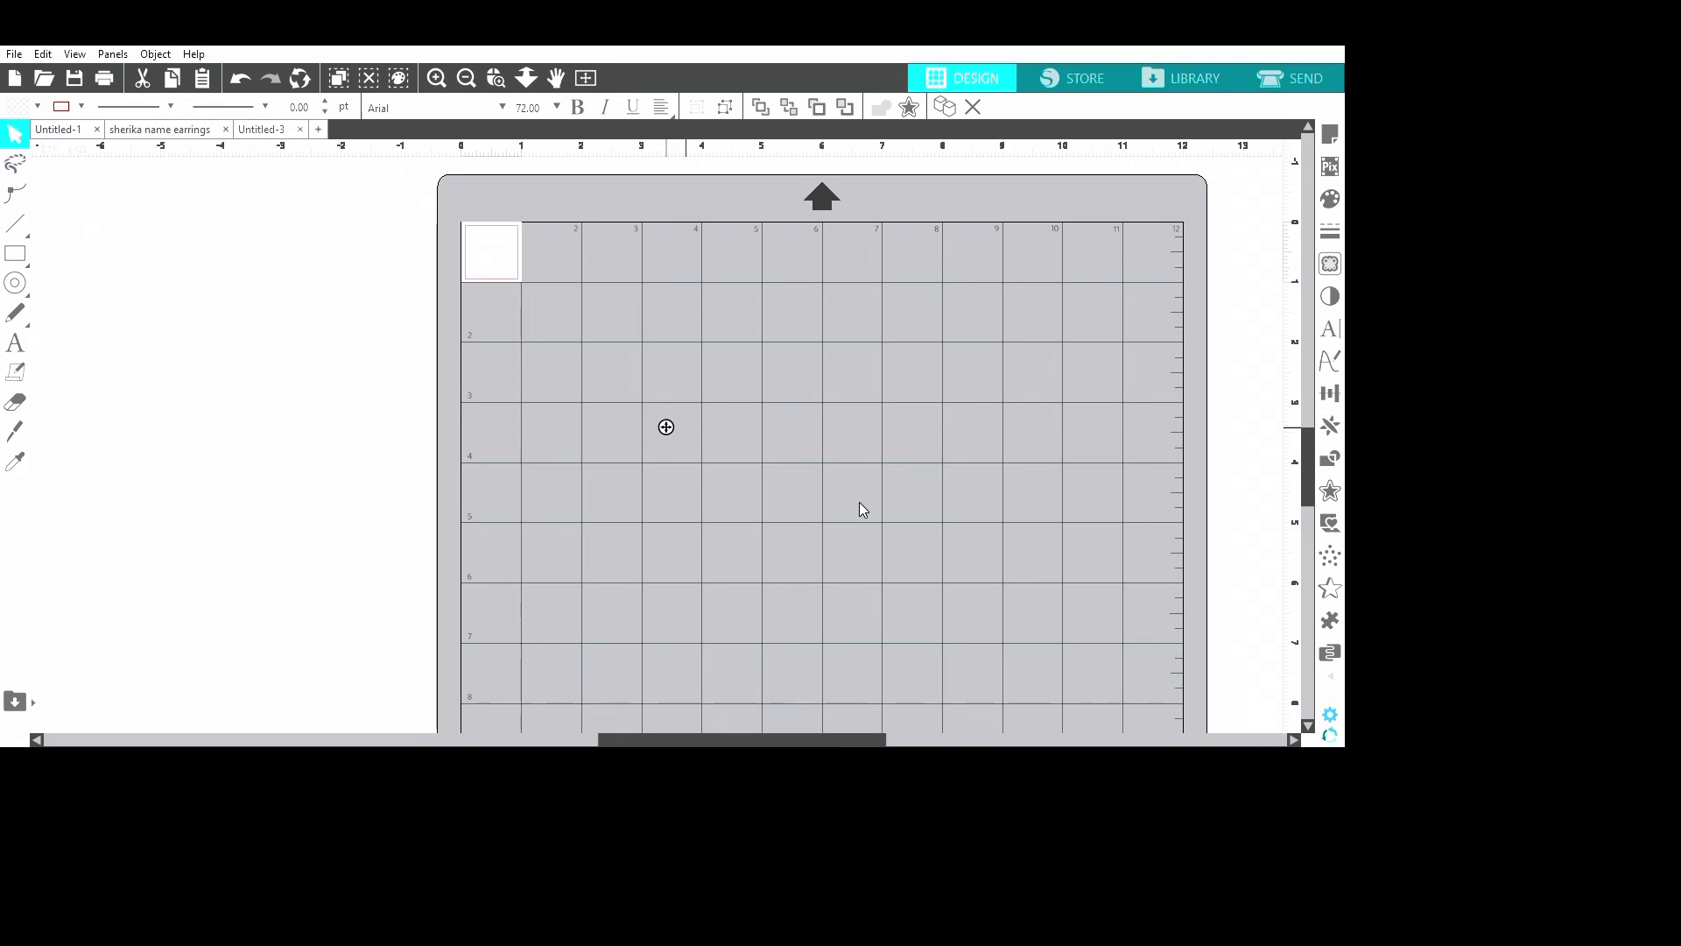
pyautogui.write('Nub')
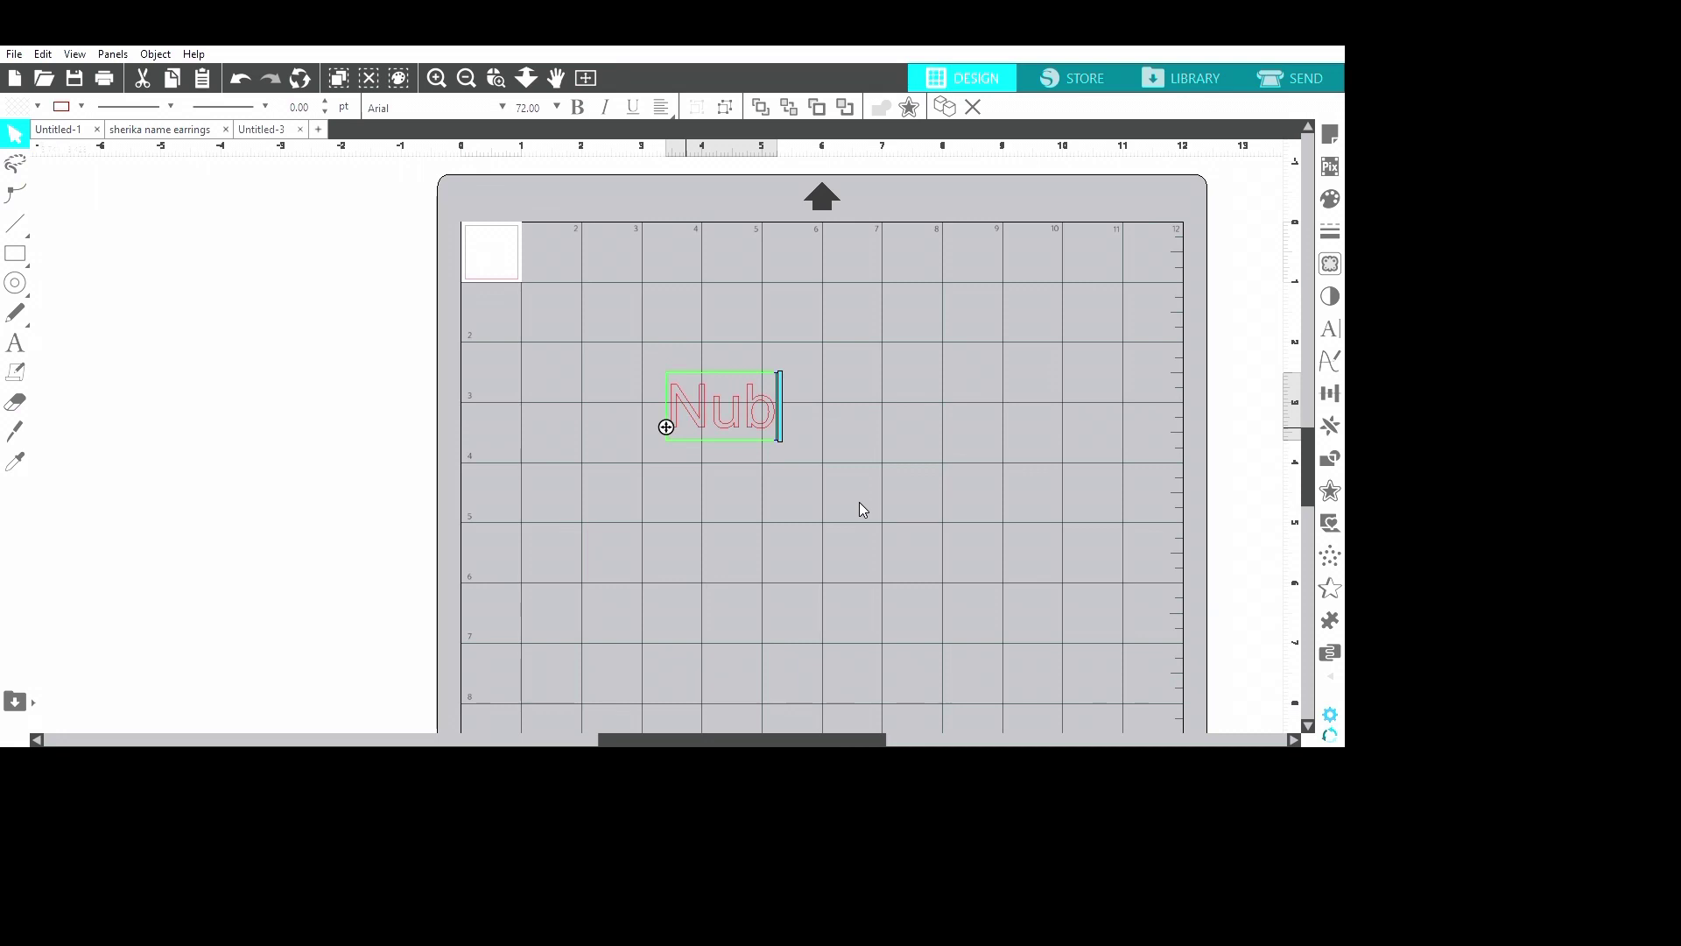
pyautogui.write('ian')
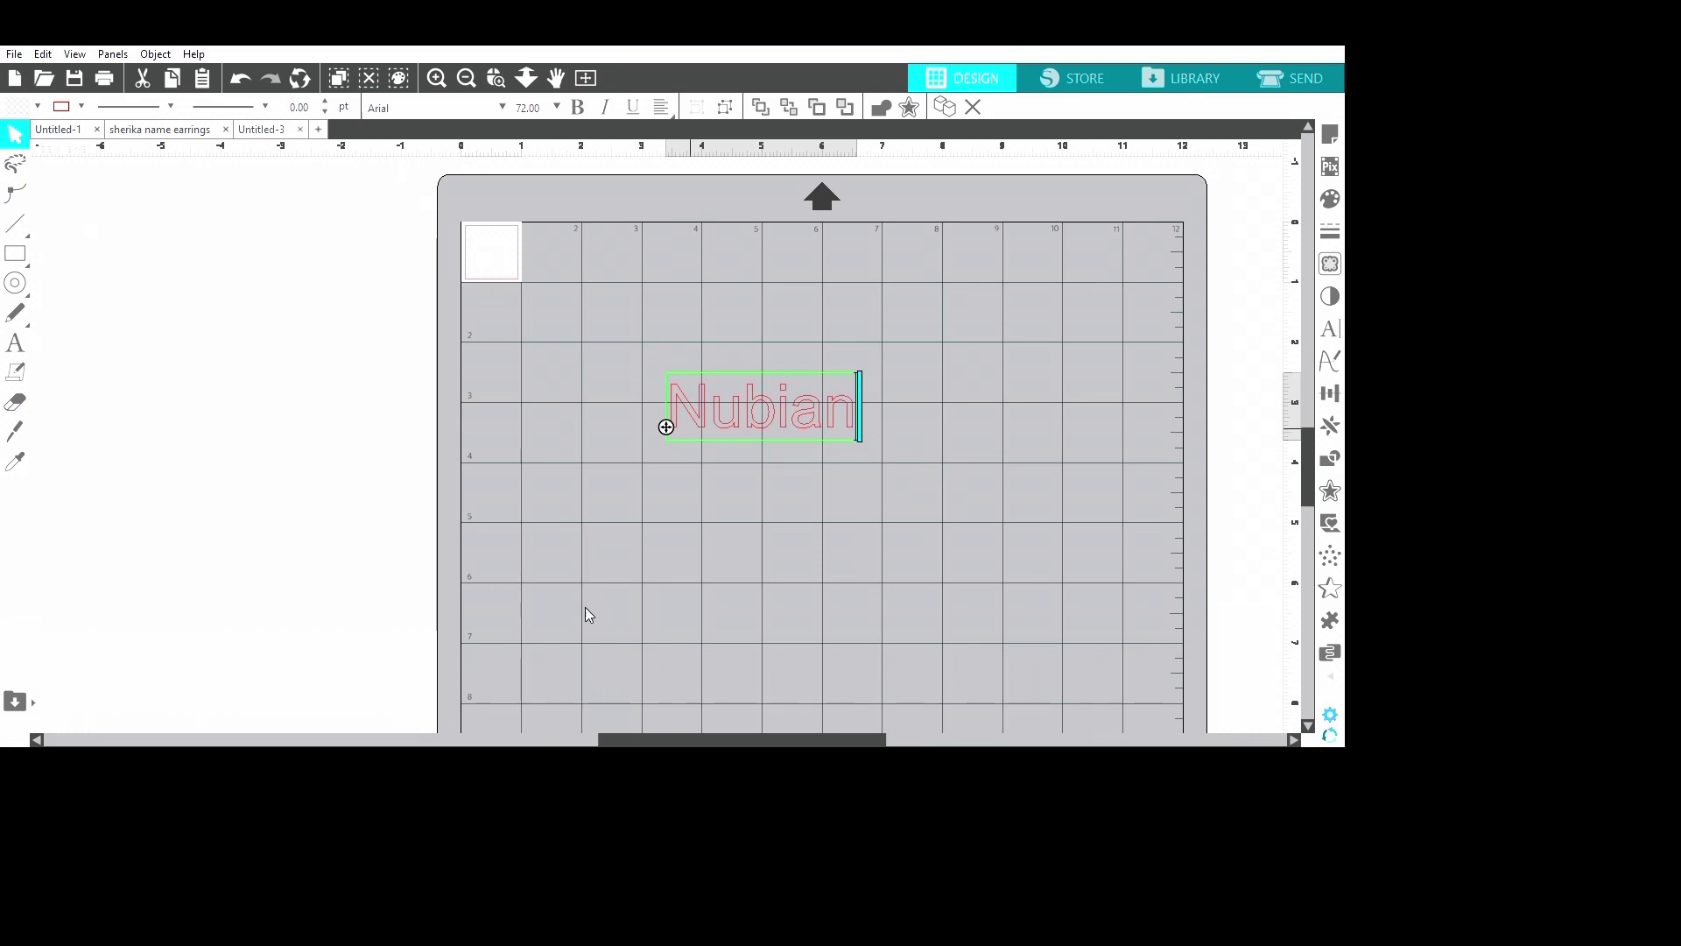
pyautogui.click(1103, 637)
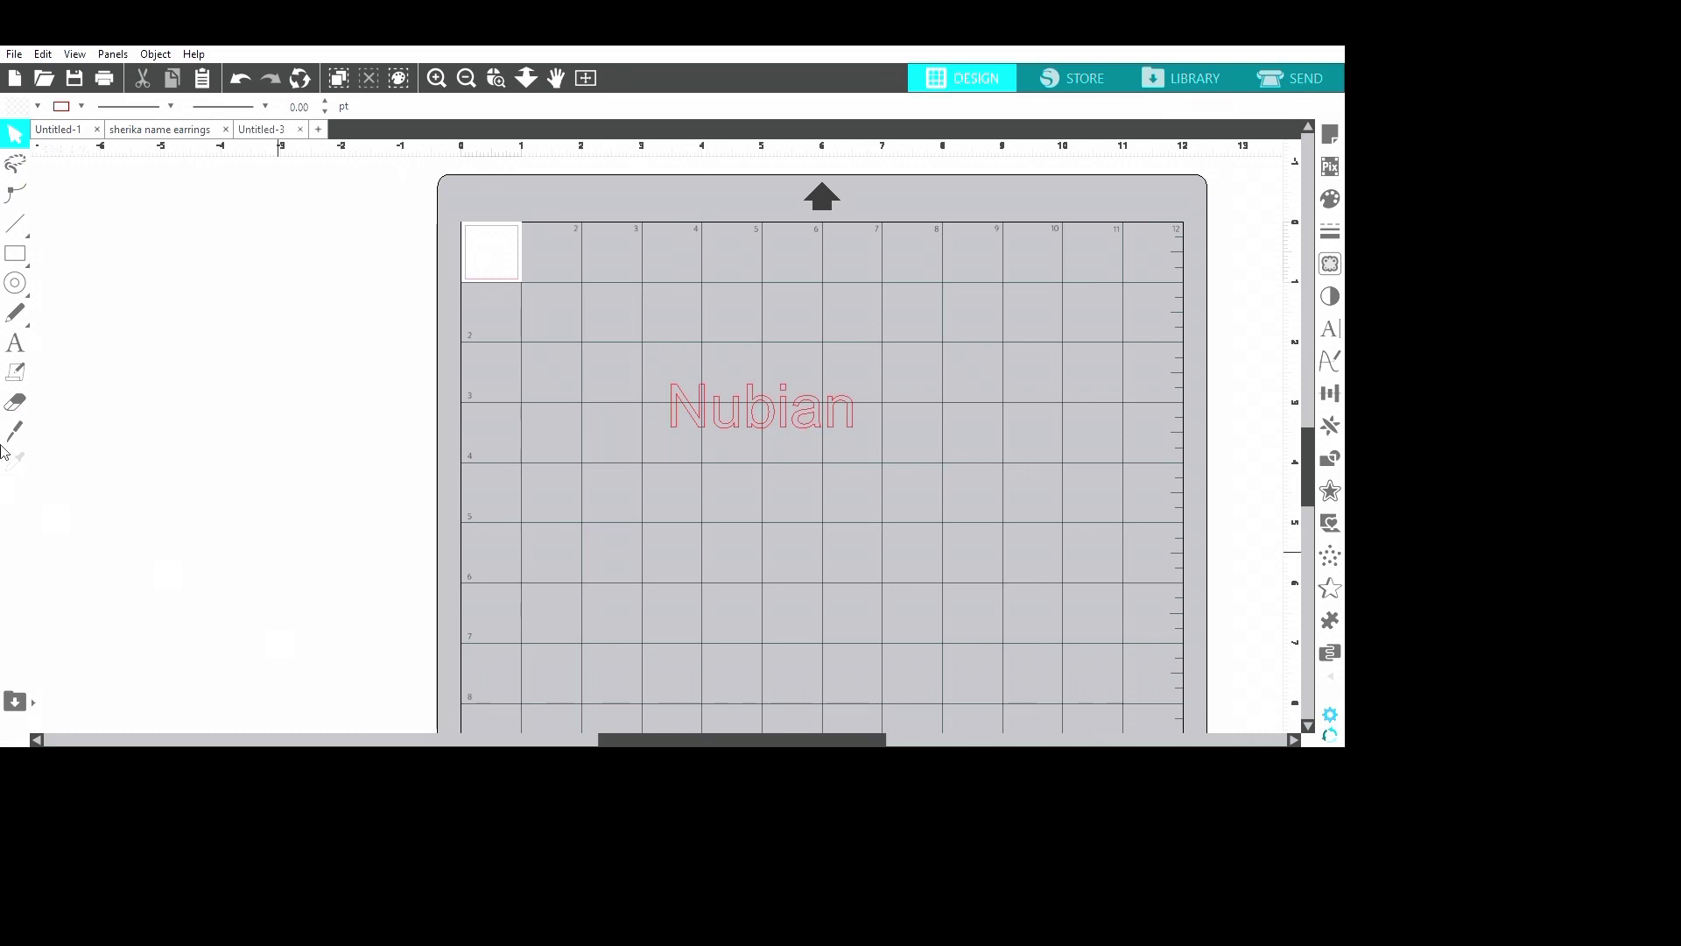
pyautogui.click(15, 341)
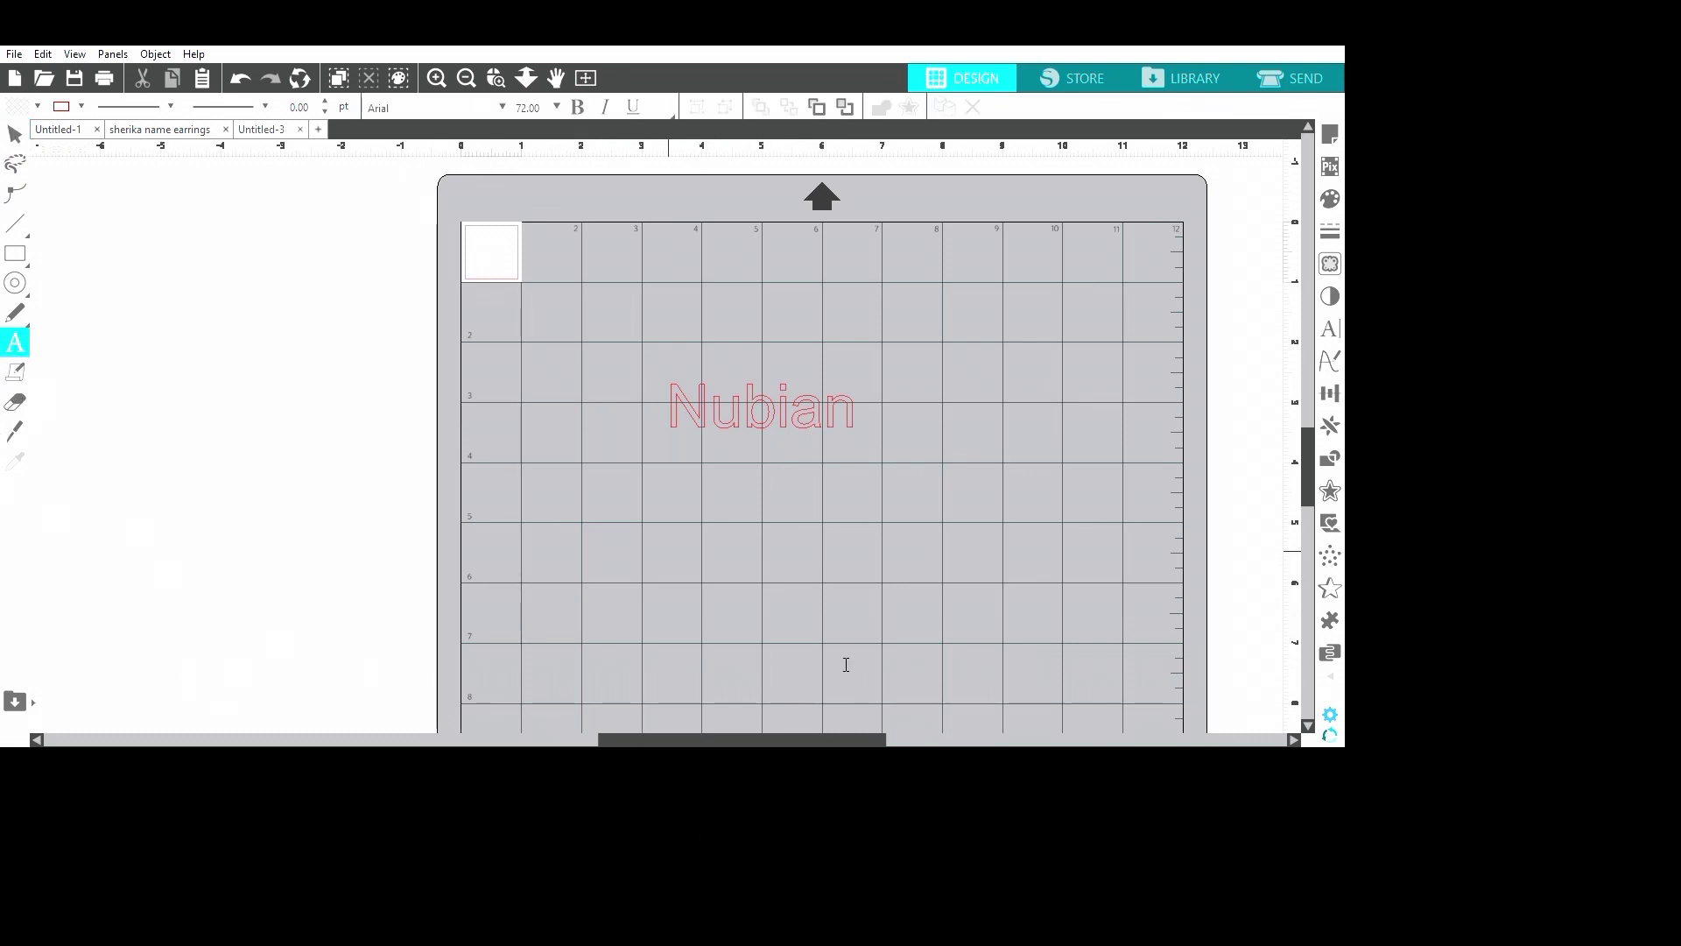
# - Add a three-line text block reading 'Mother', 'of the', 'Revolution' below Nubian
pyautogui.press('Escape')
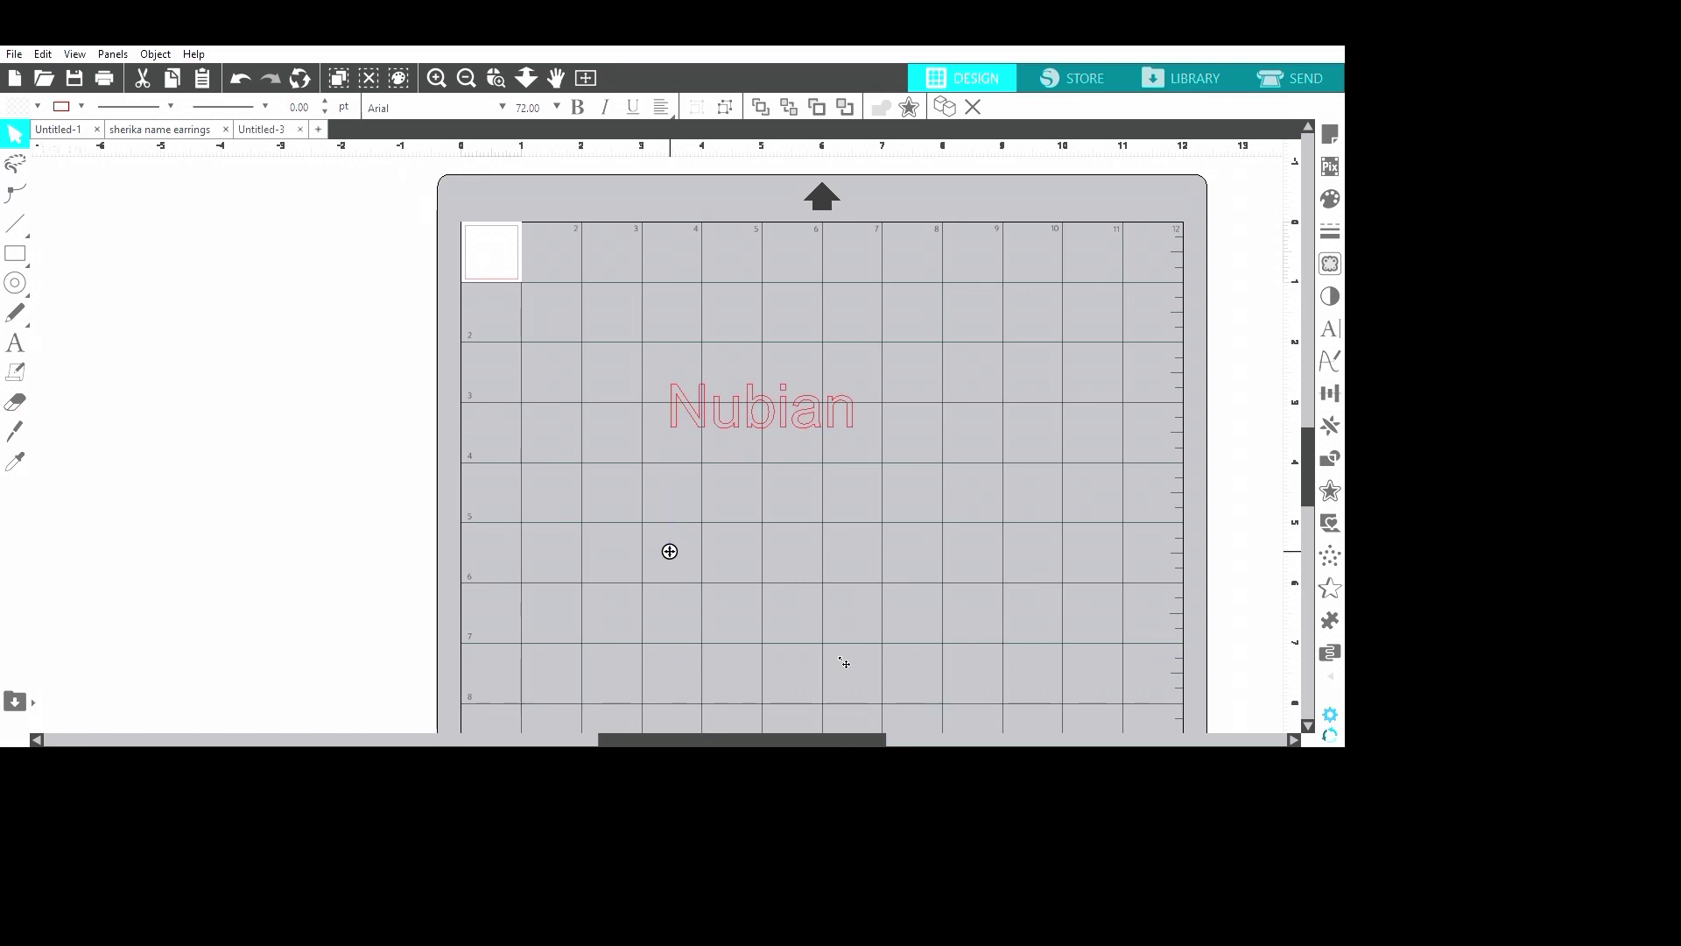
pyautogui.write('Mother')
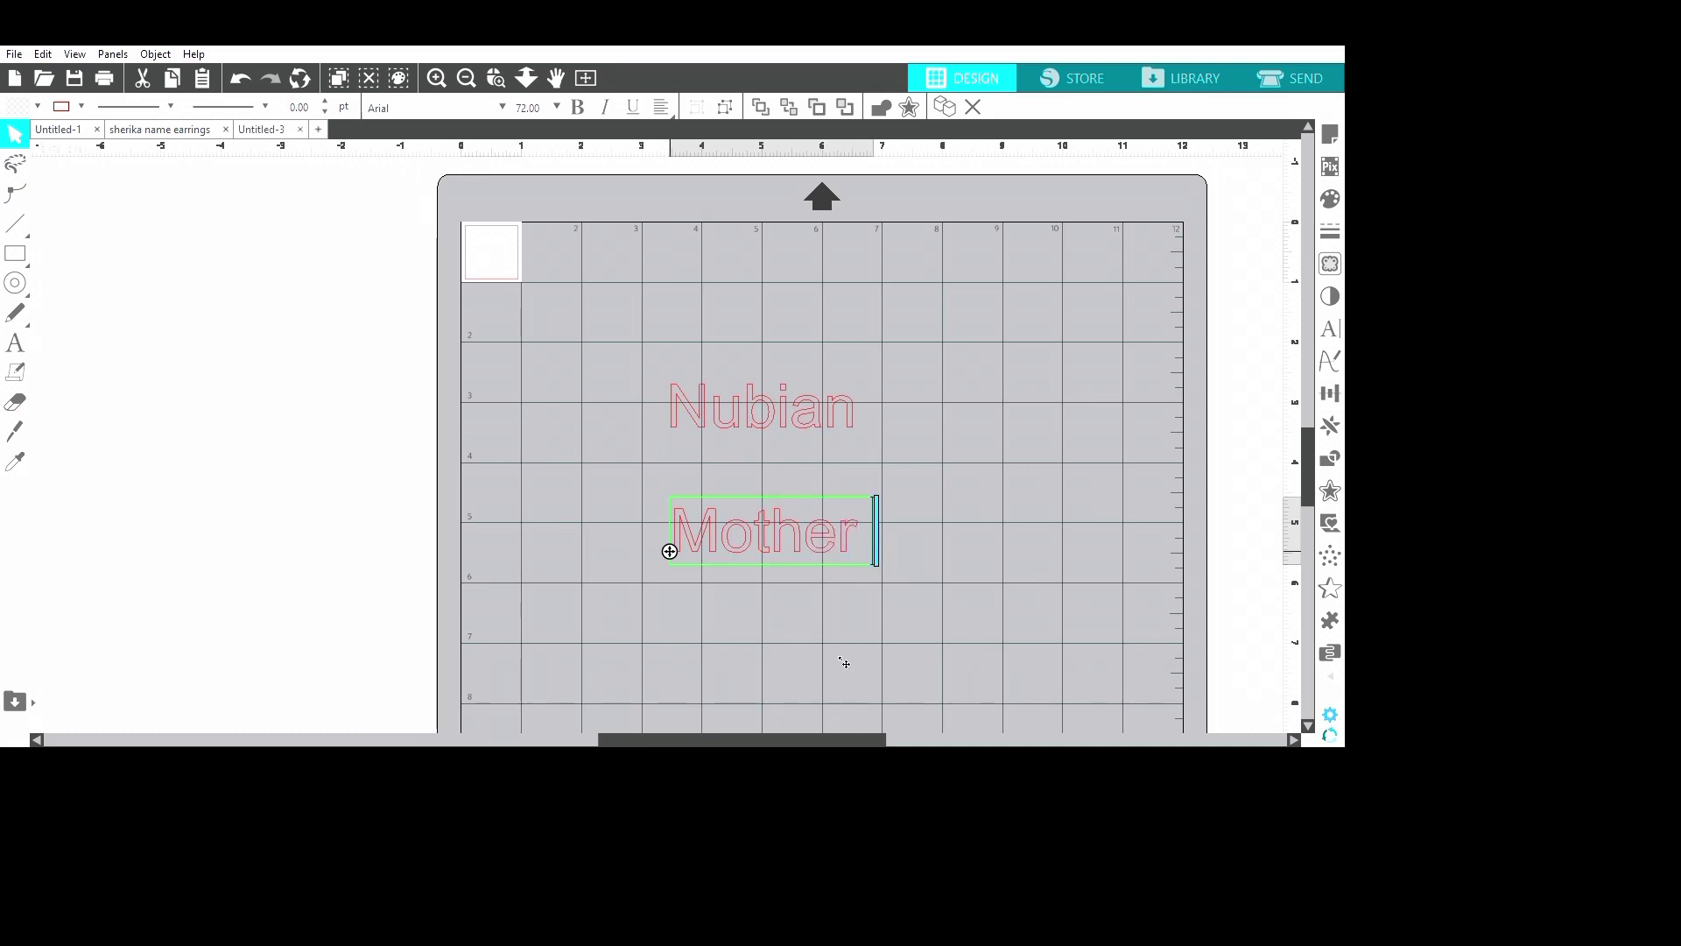
pyautogui.press('Return')
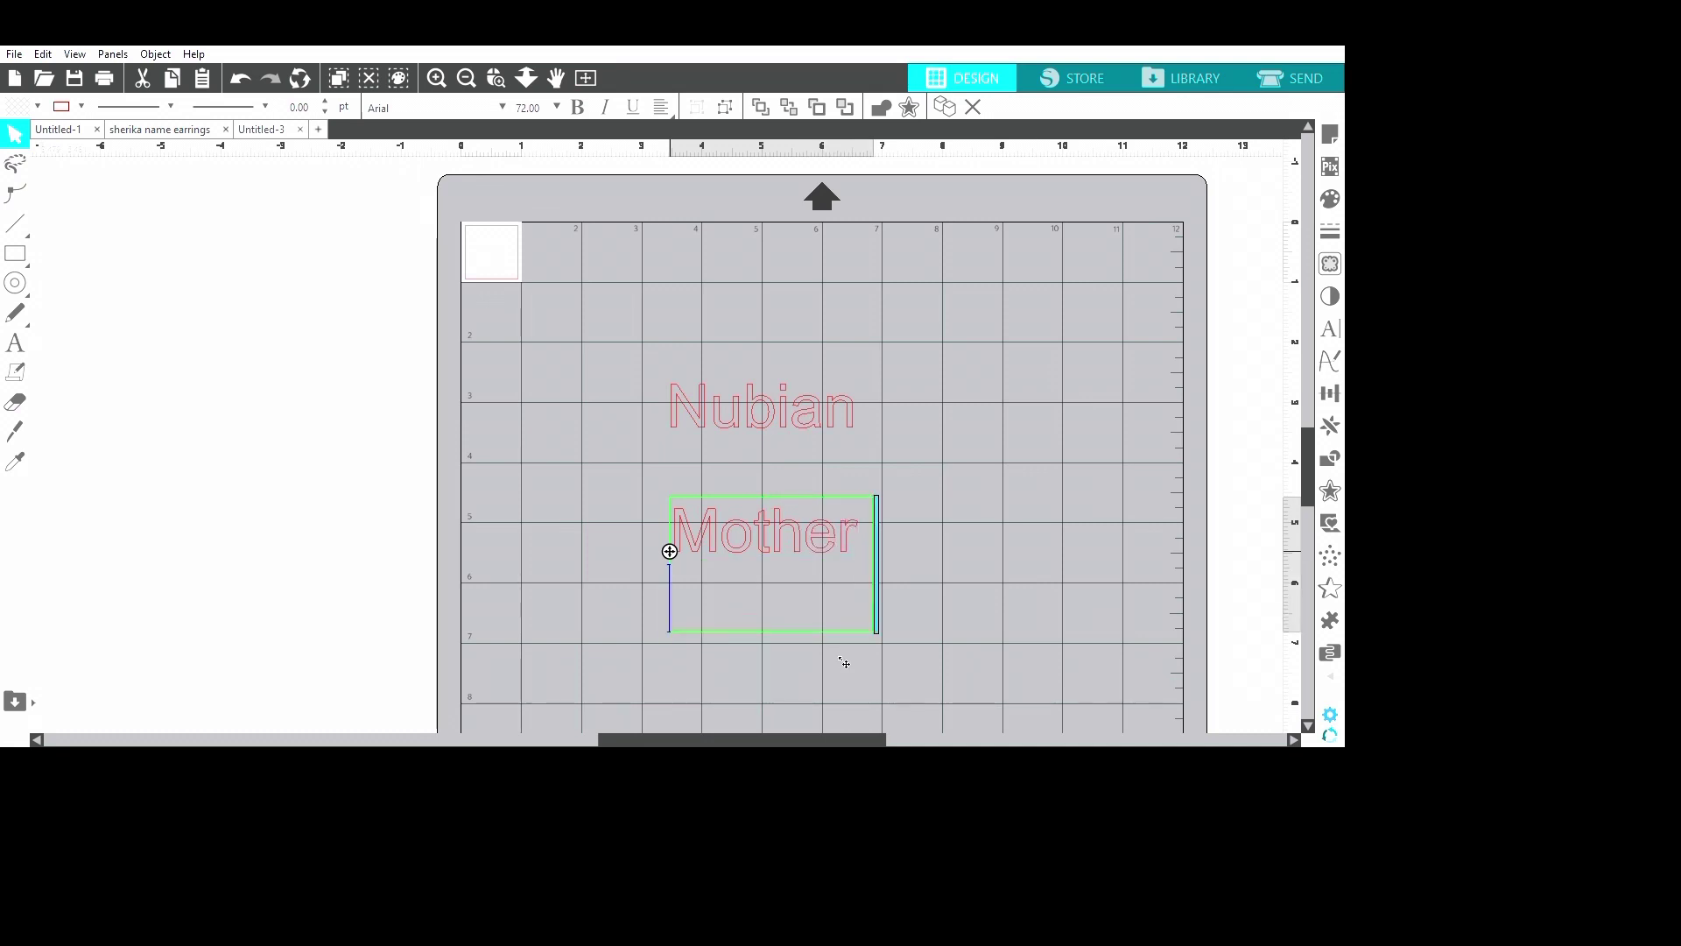
pyautogui.write('of the')
pyautogui.press('Return')
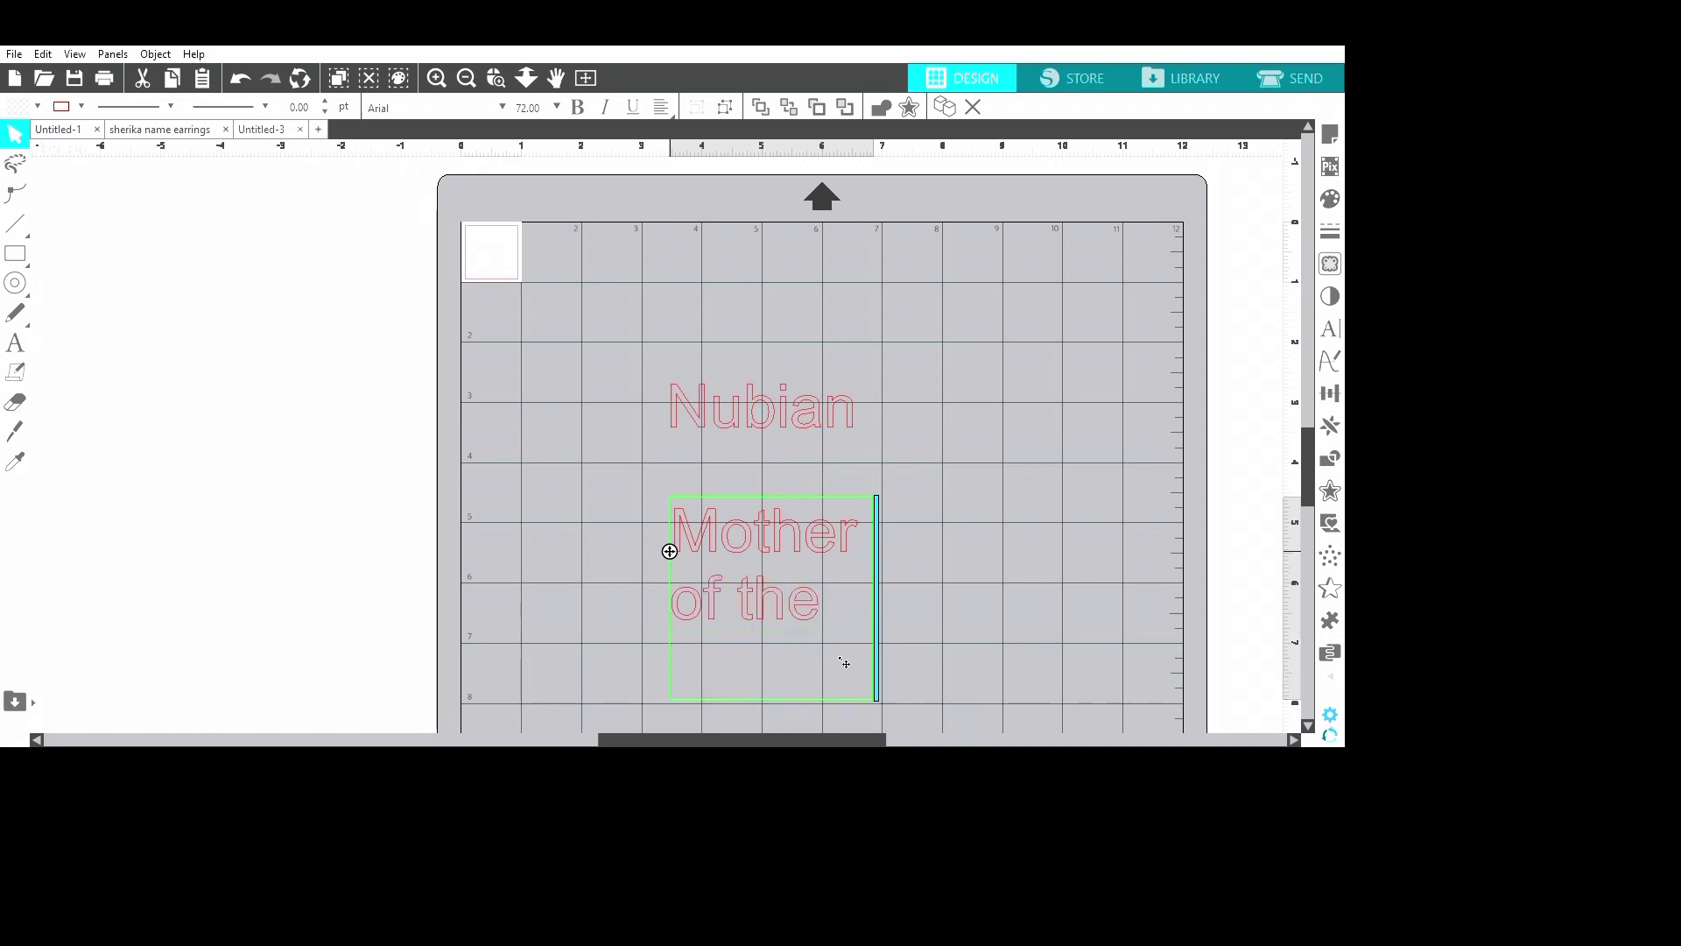
pyautogui.write('Revoluti')
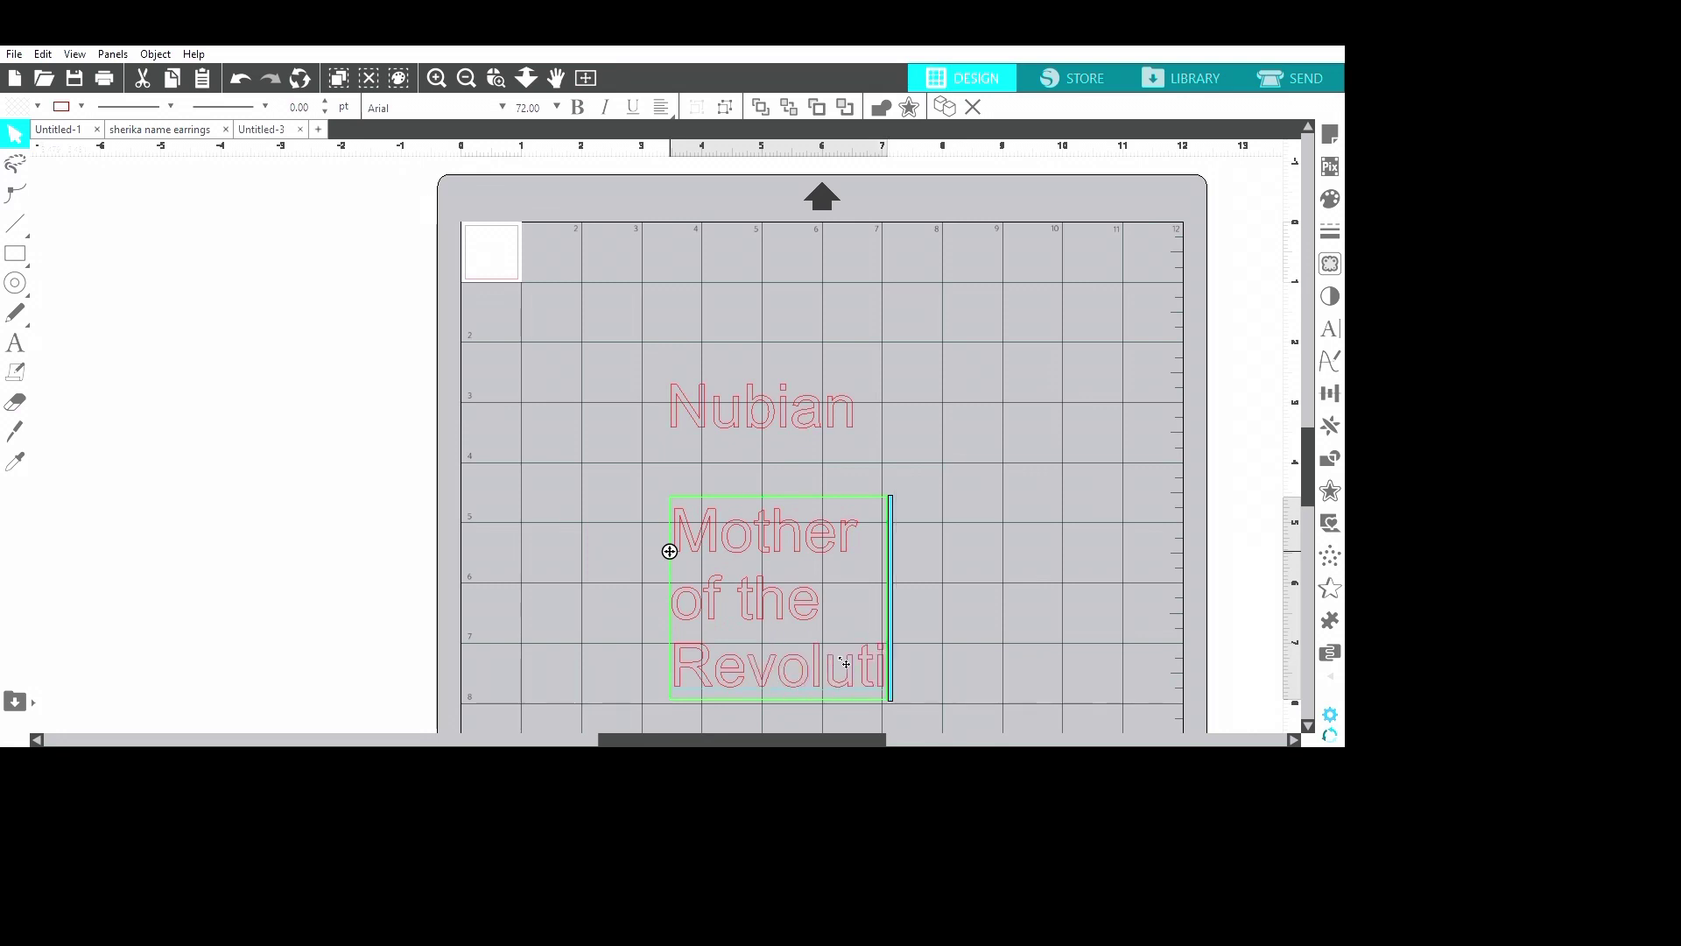
pyautogui.write('on')
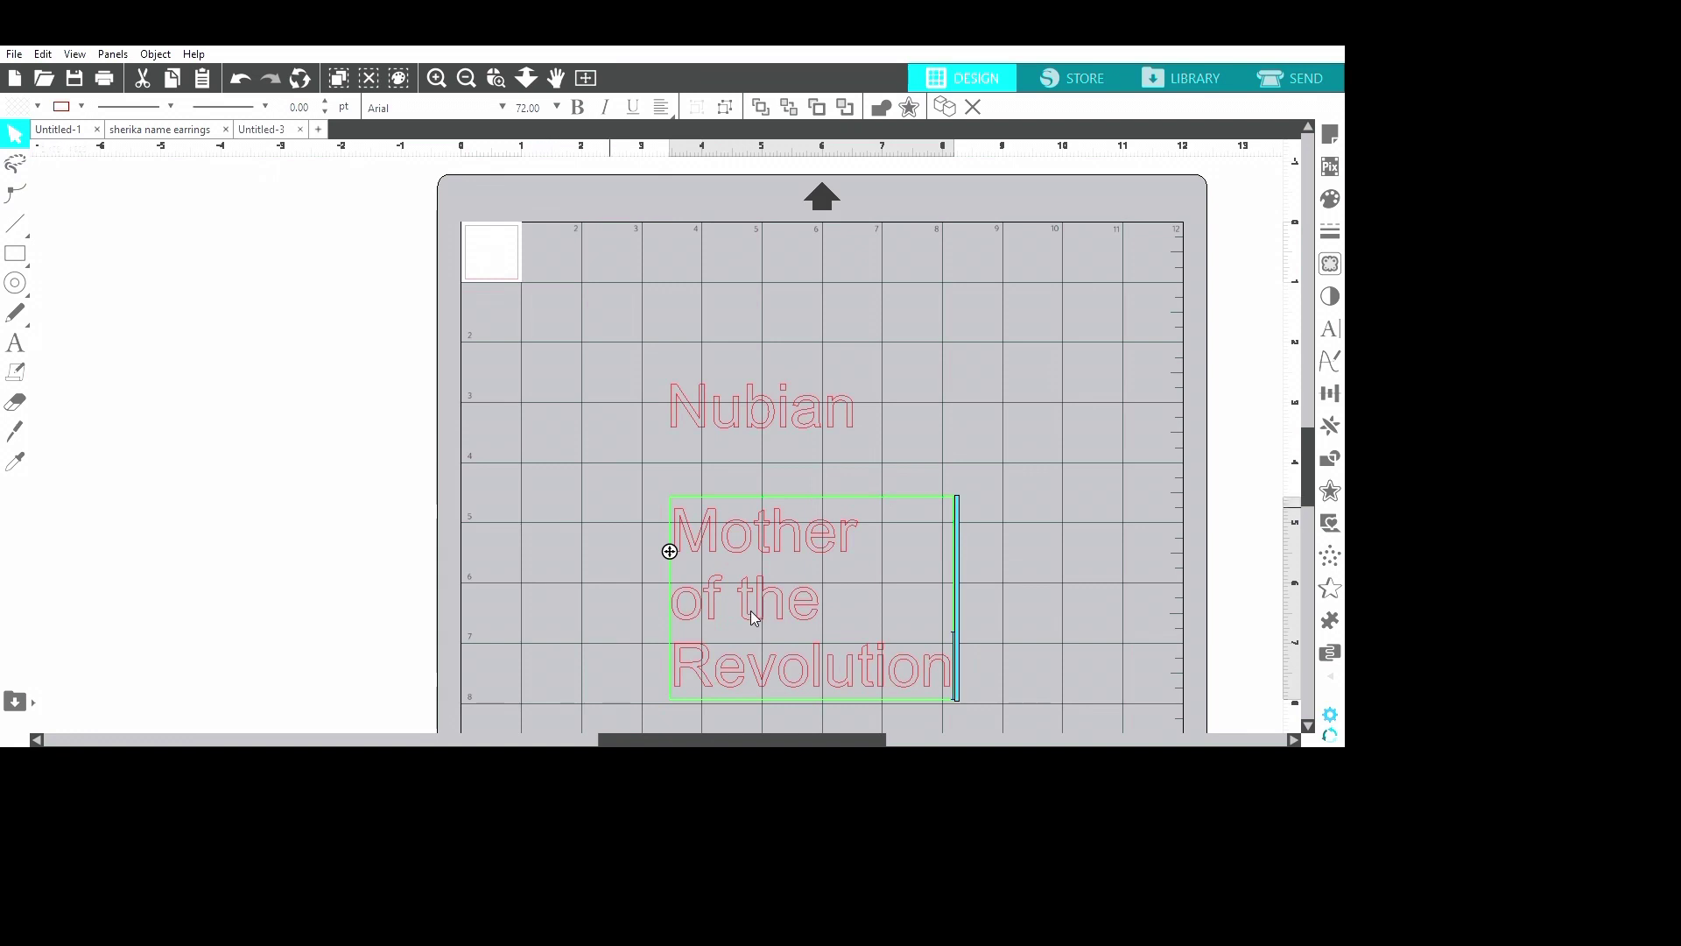
pyautogui.press('Escape')
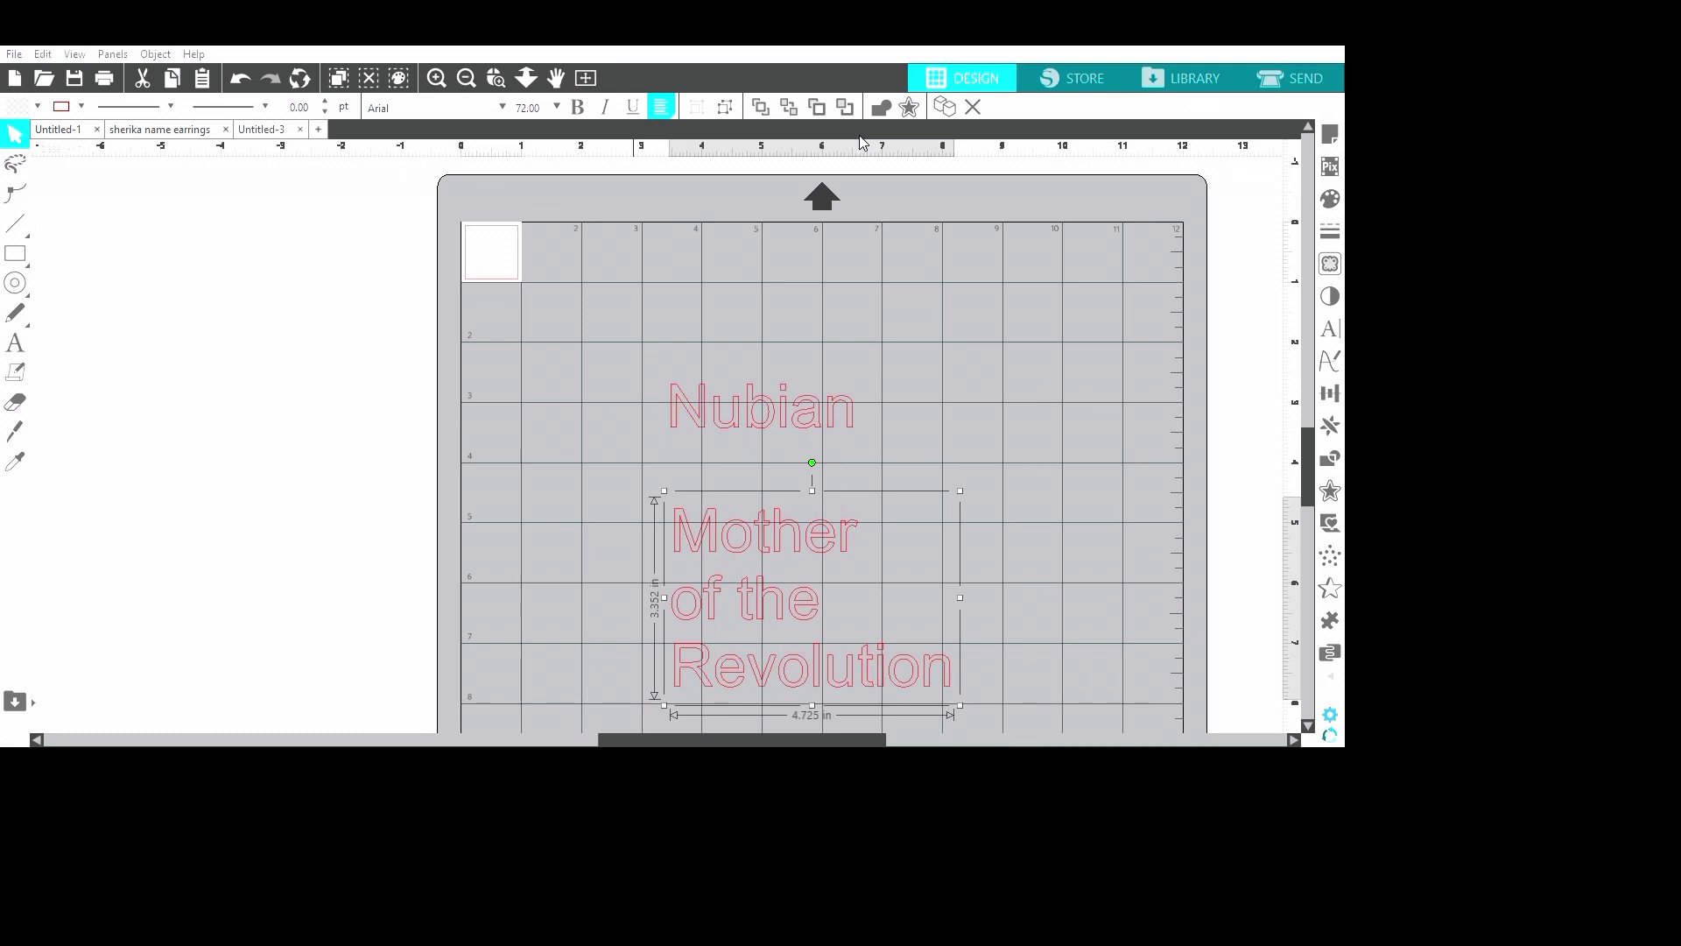
# - Centre-align the Mother of the Revolution lines, then select the Nubian text
pyautogui.hotkey('ctrl', 'e')
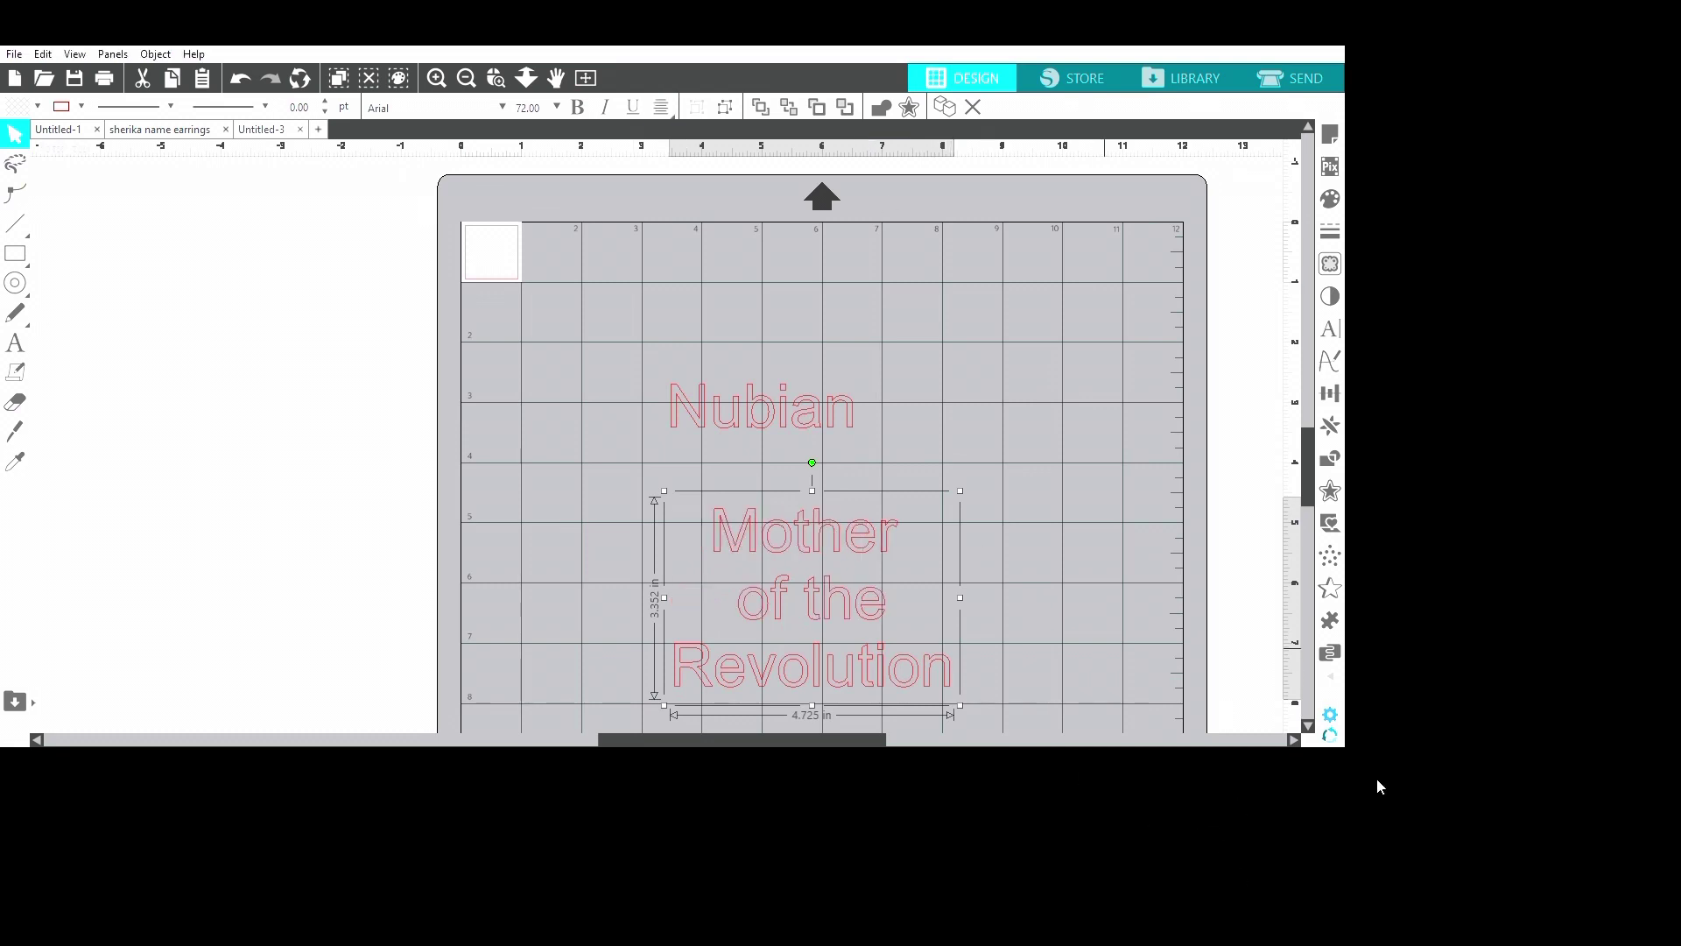
pyautogui.press('Escape')
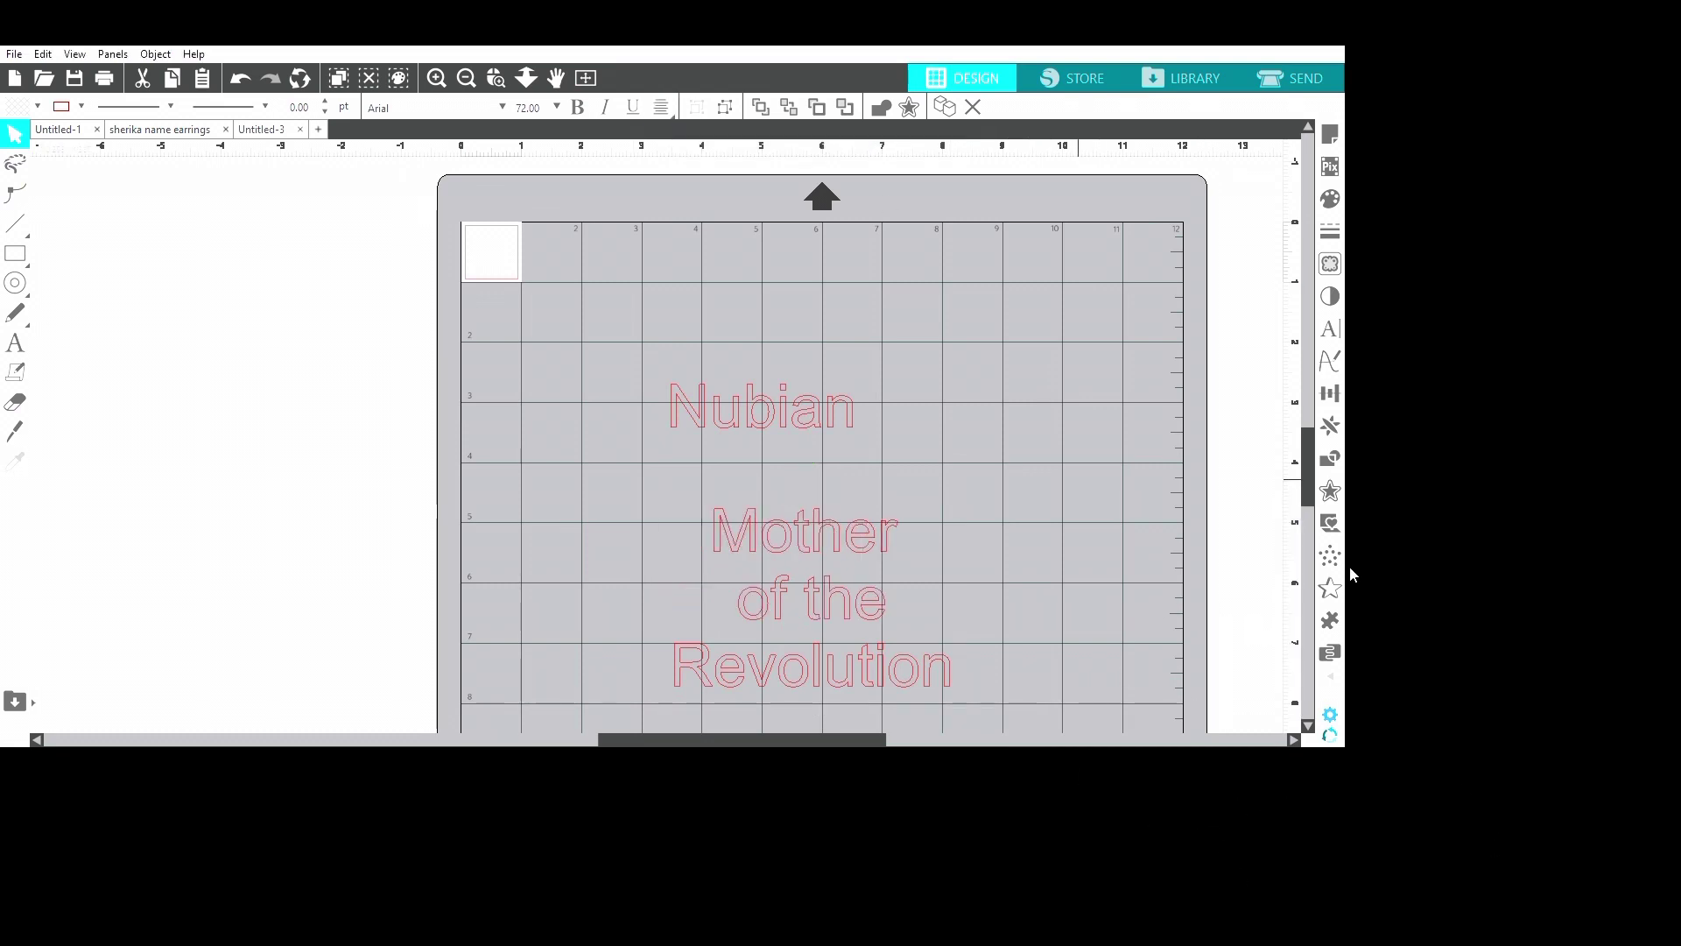
pyautogui.click(816, 412)
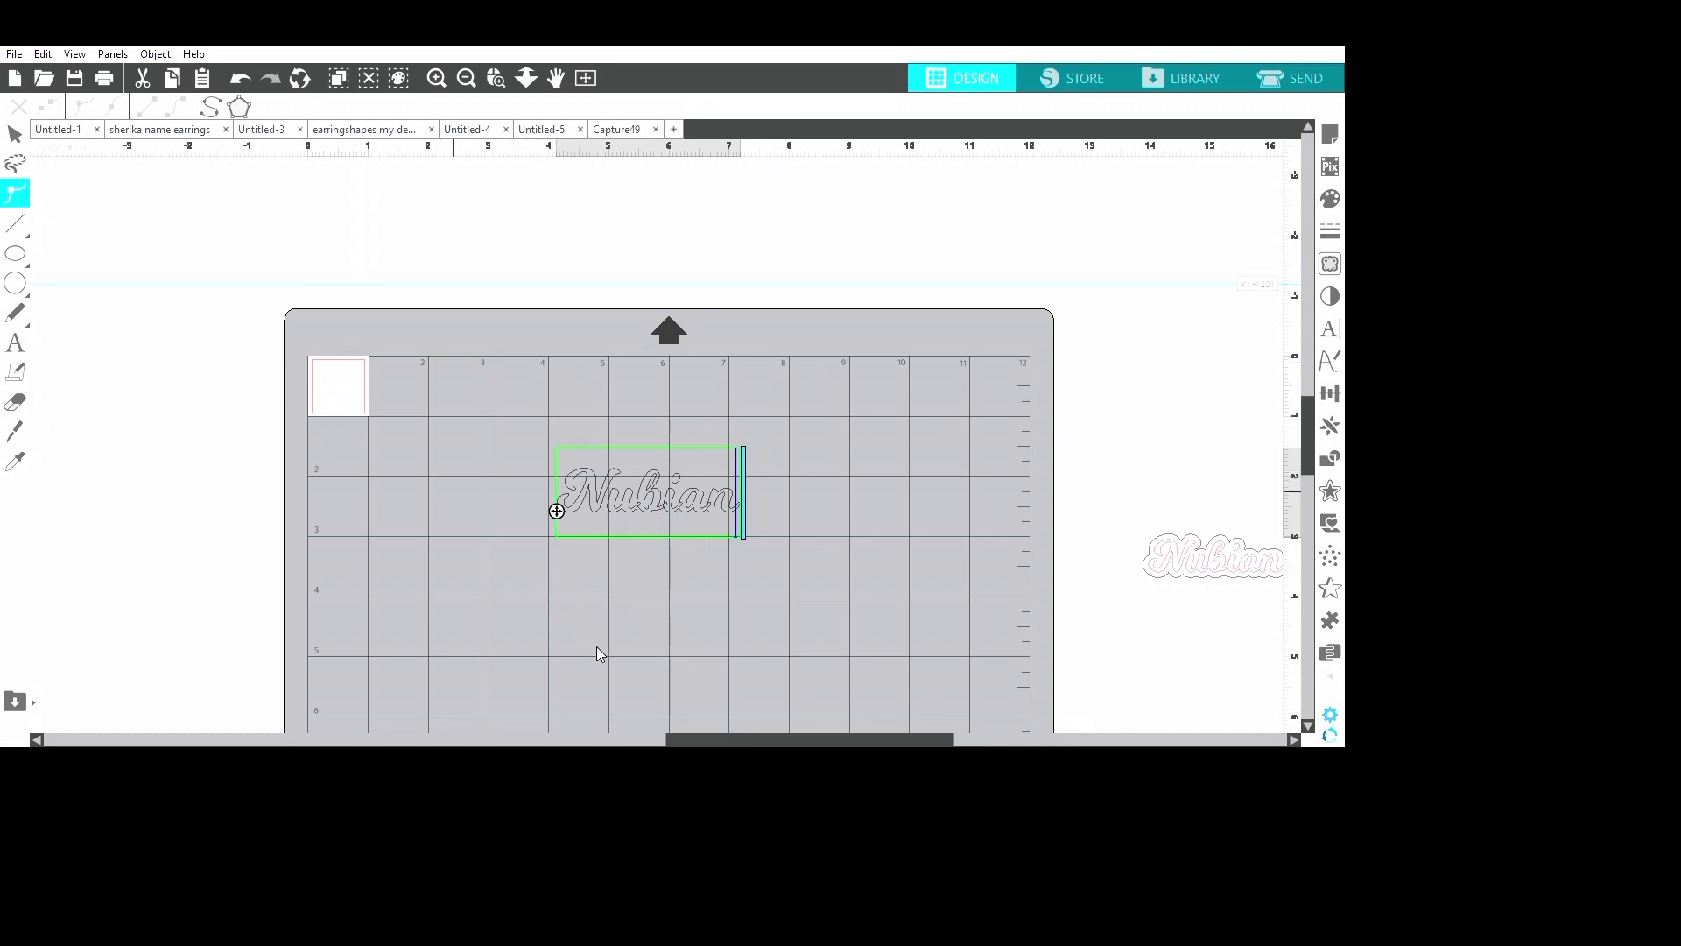
# - Finish editing the script-font Nubian text and return to the selection tool
pyautogui.click(780, 681)
pyautogui.press('v')
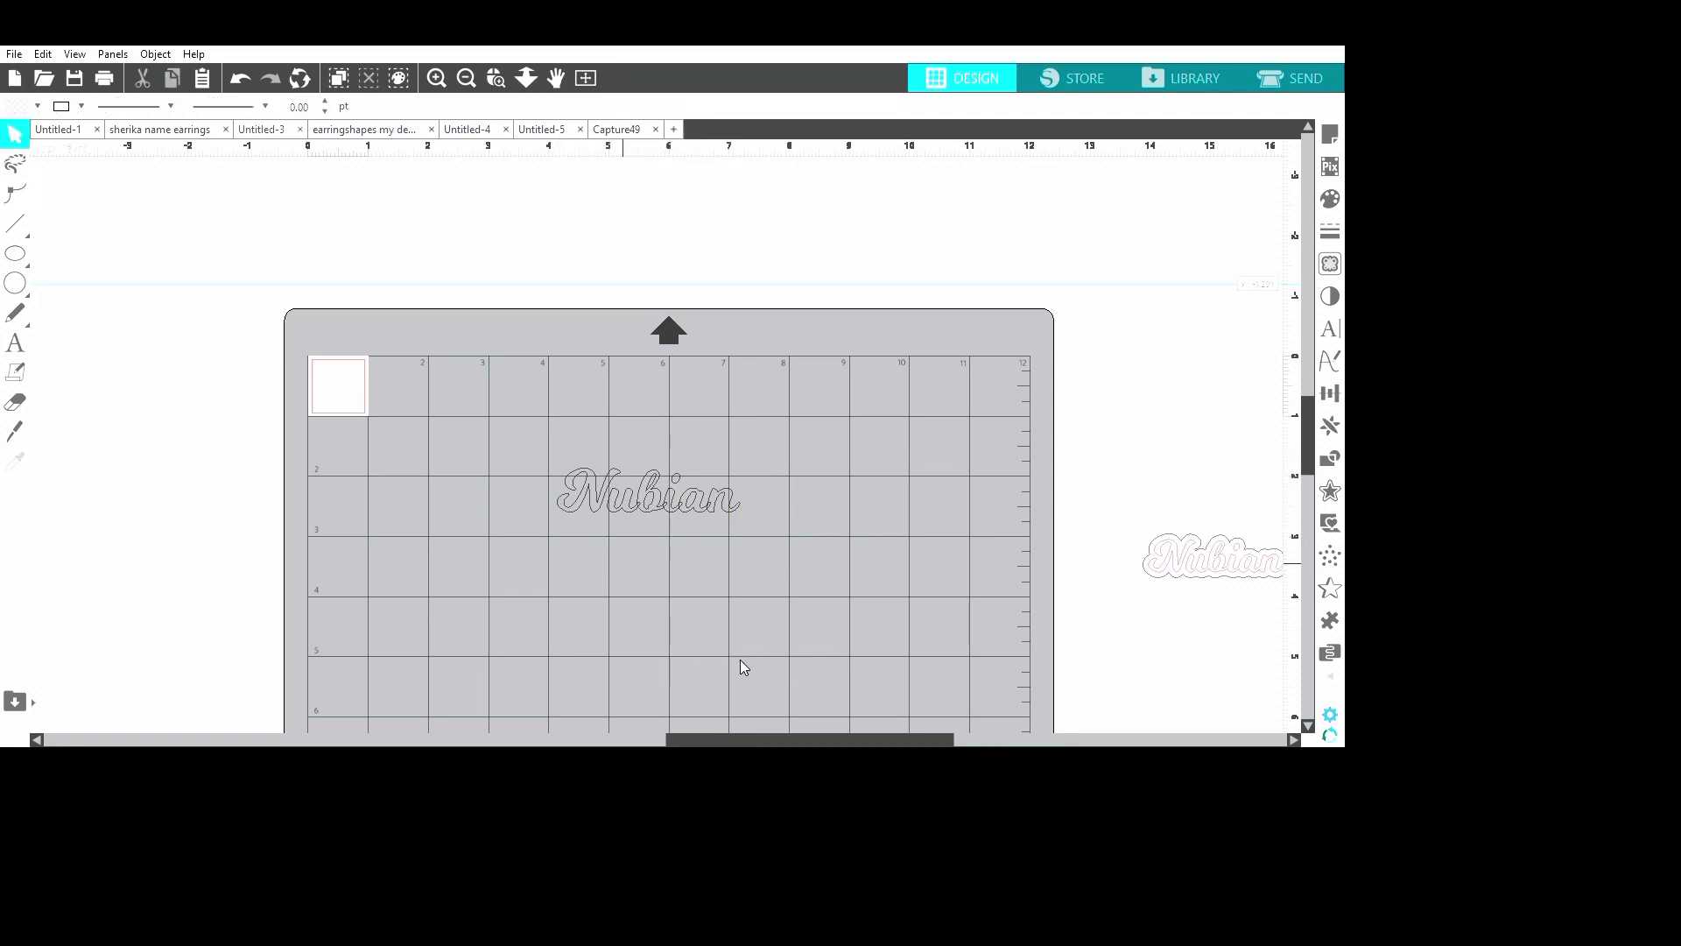
# - Weld the script Nubian letters into one connected 3.046 × 0.734 in shape
pyautogui.click(664, 523)
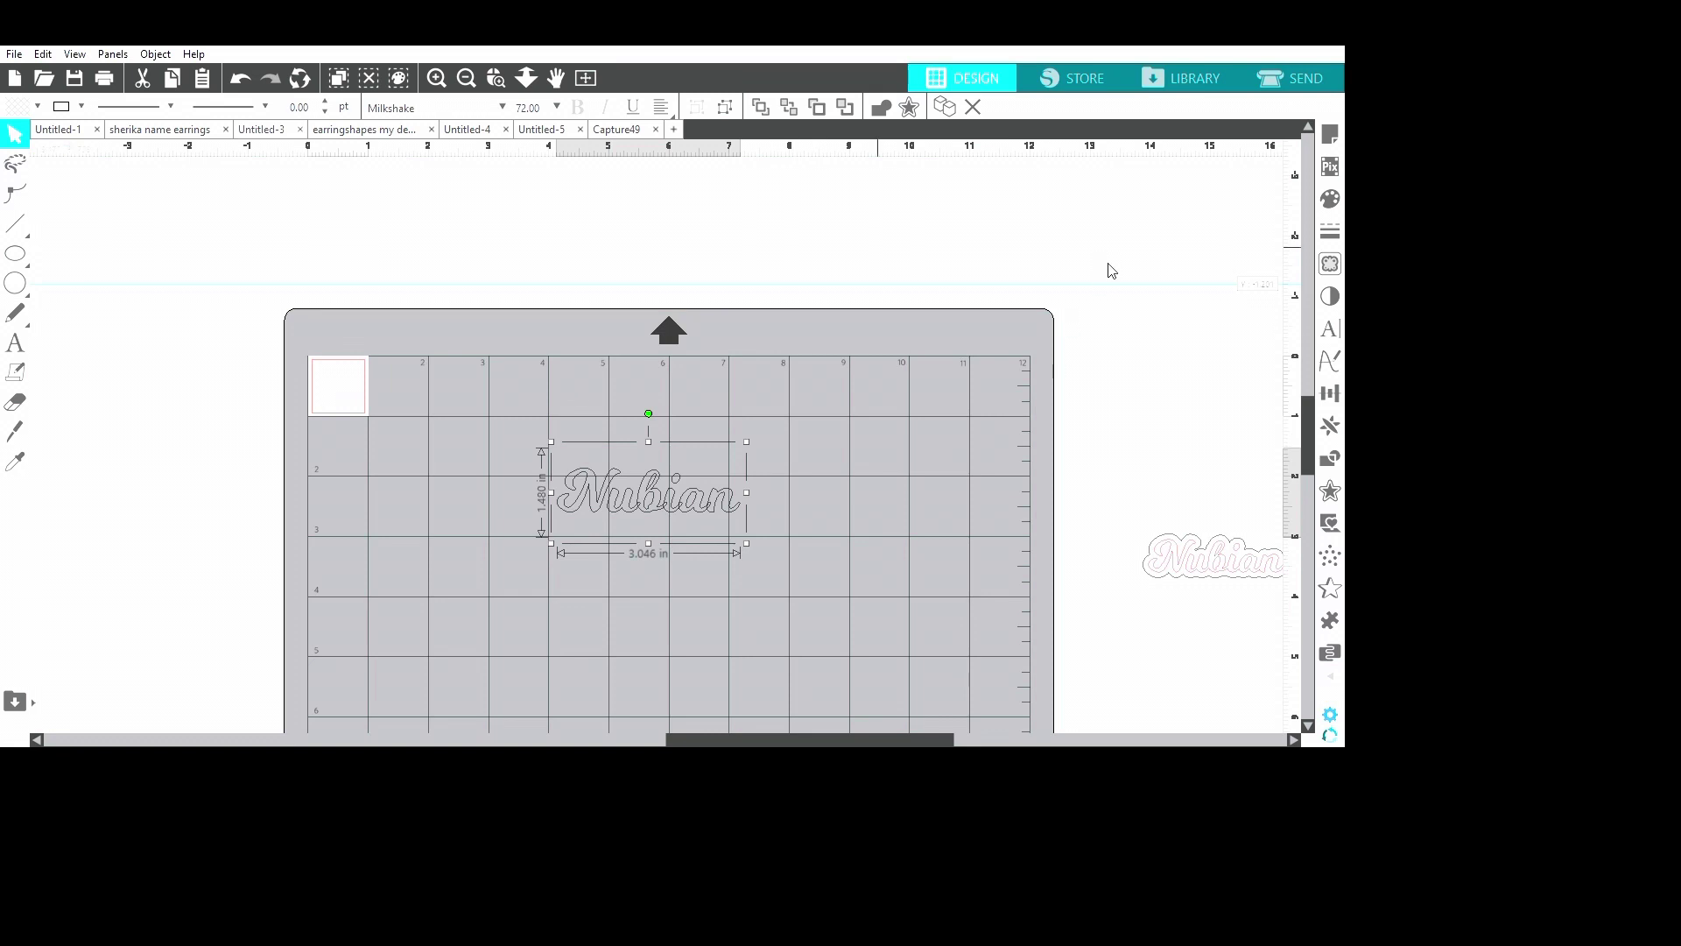
pyautogui.click(881, 107)
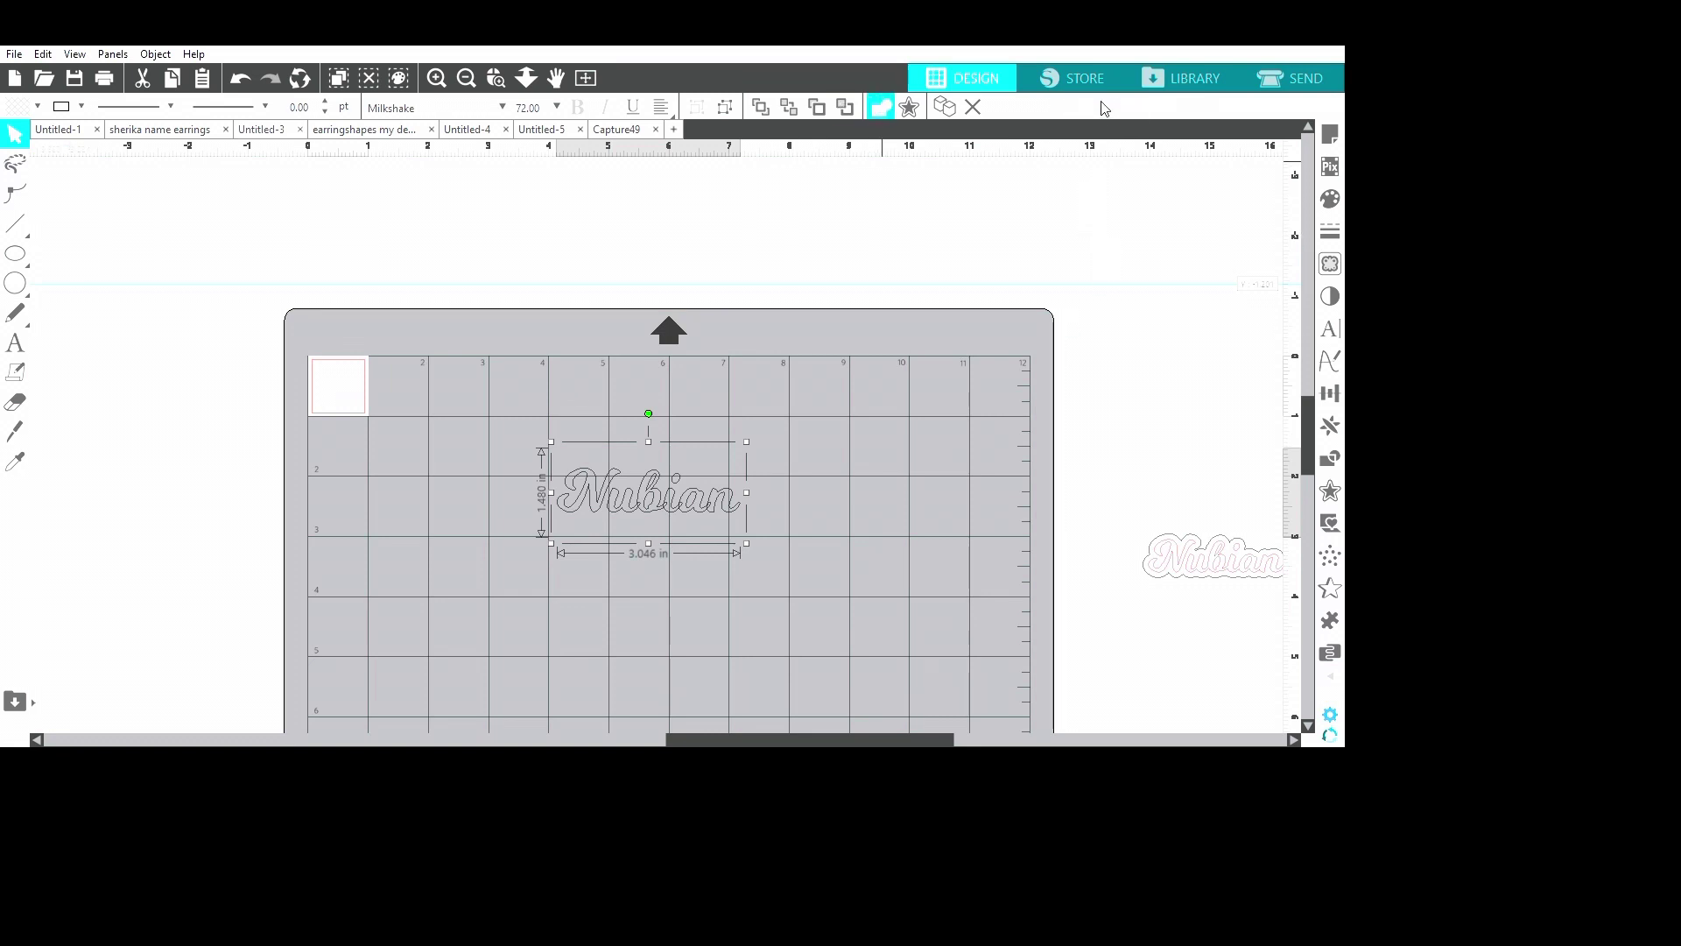
pyautogui.press('Escape')
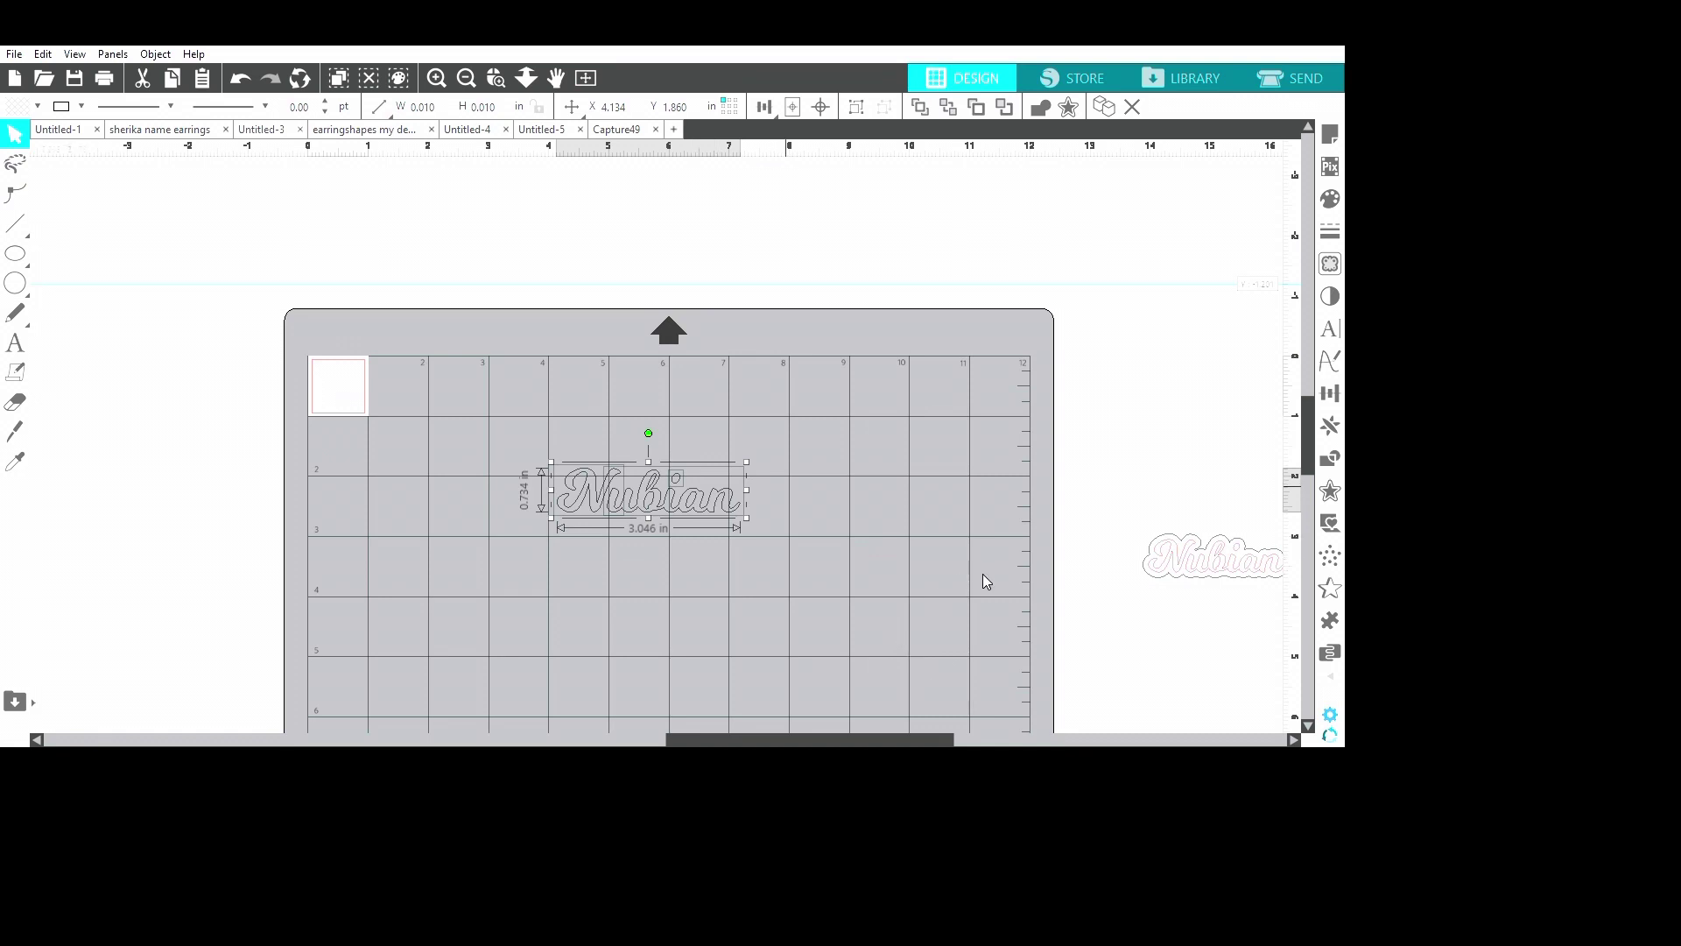
# - Move the welded Nubian lettering slightly higher and further left on the mat
pyautogui.click(804, 666)
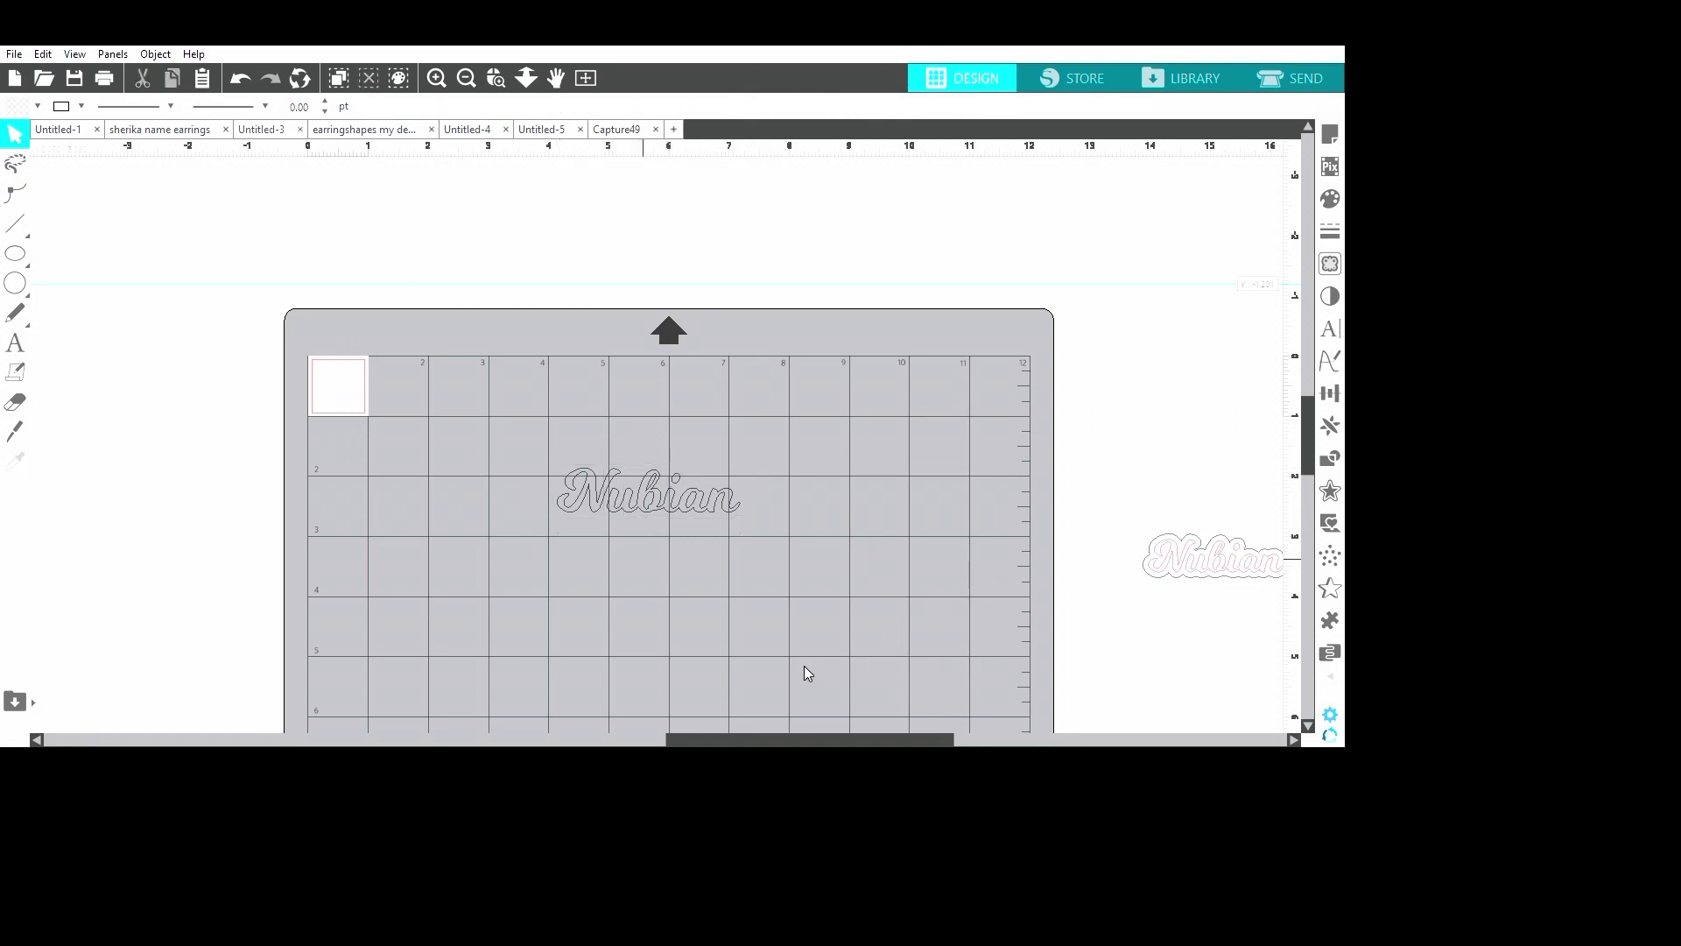
pyautogui.click(671, 527)
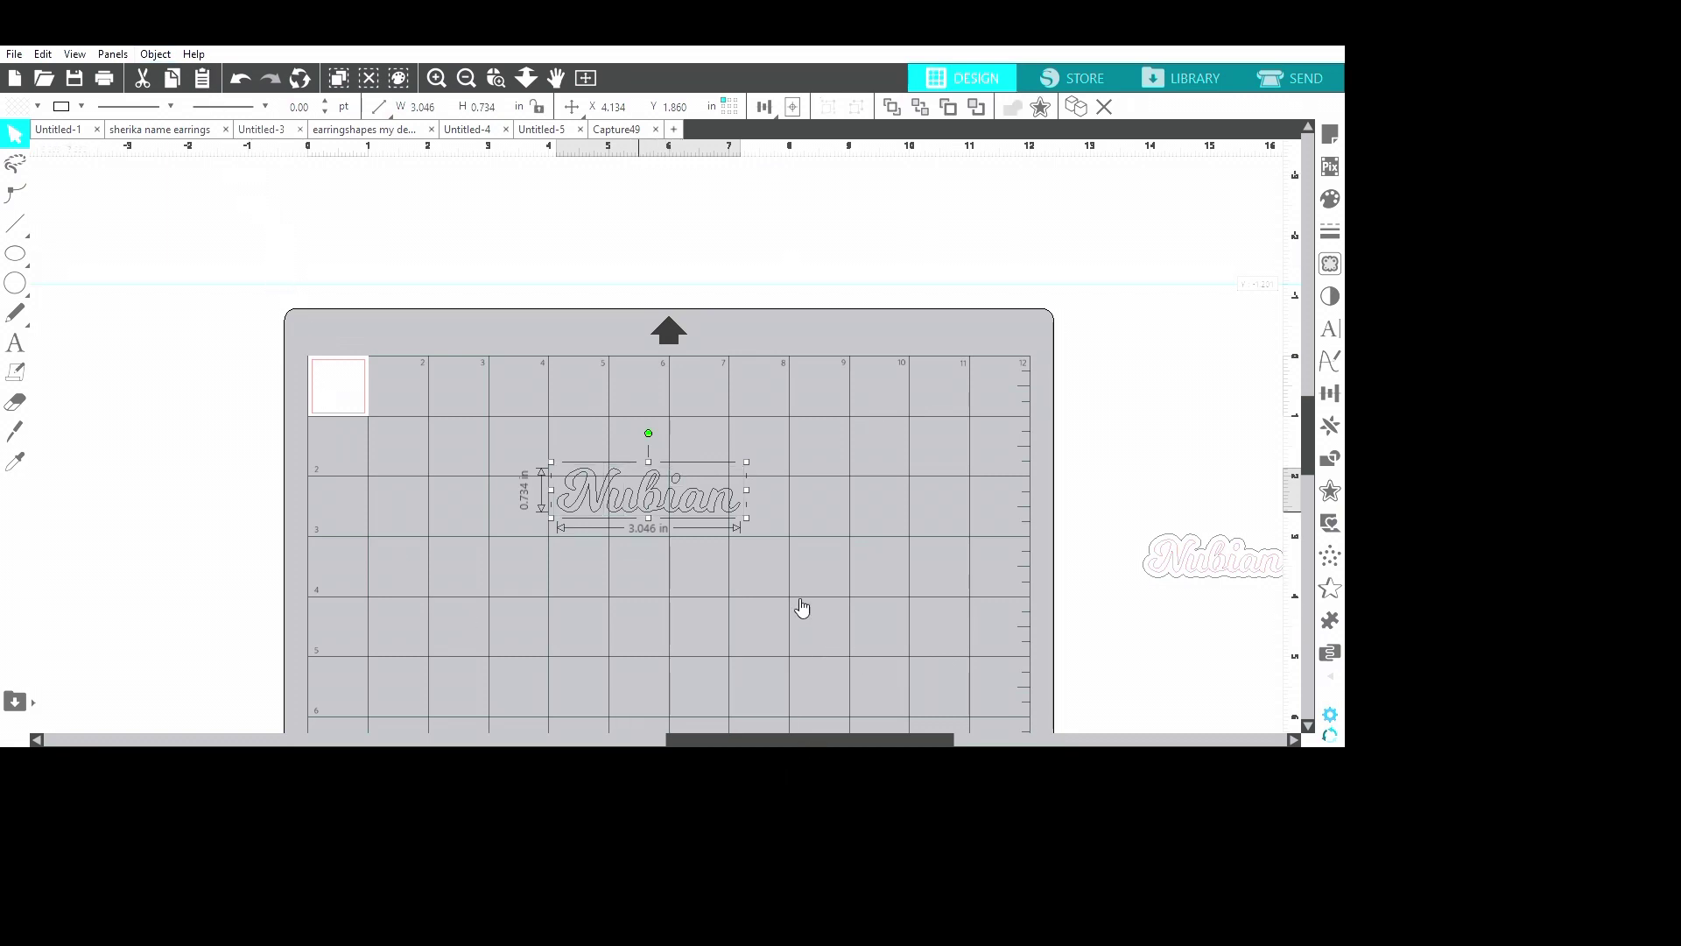
pyautogui.moveTo(810, 593)
pyautogui.mouseDown()
pyautogui.moveTo(788, 636)
pyautogui.moveTo(795, 593)
pyautogui.mouseUp()
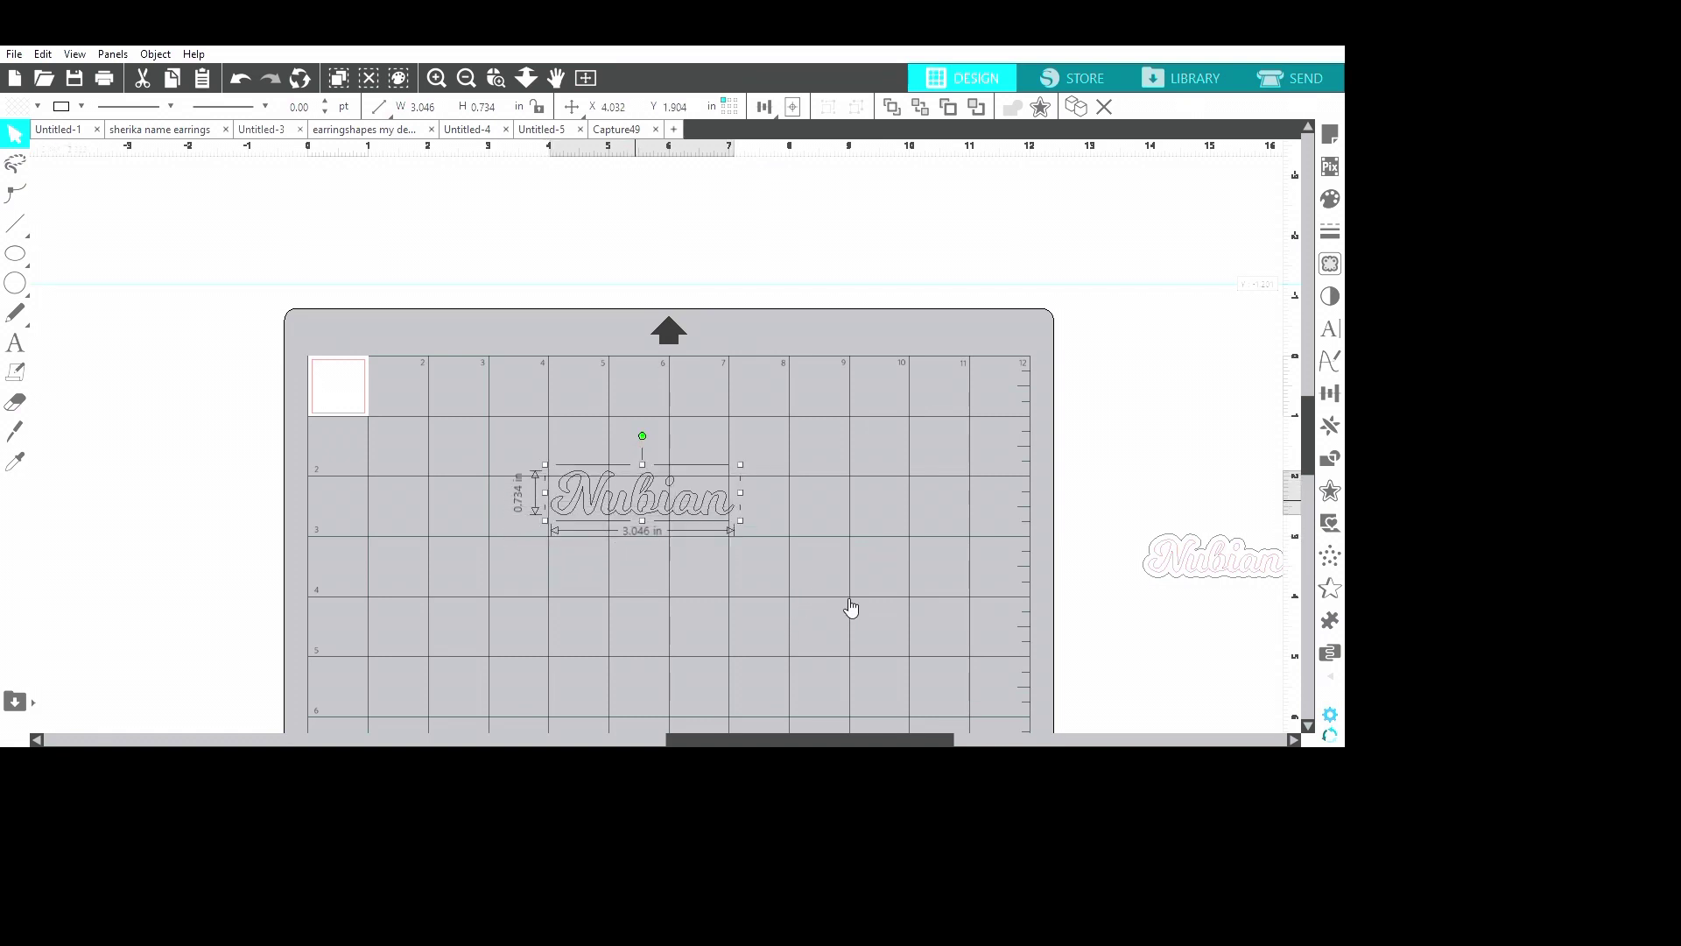
pyautogui.moveTo(760, 595); pyautogui.dragTo(791, 555)
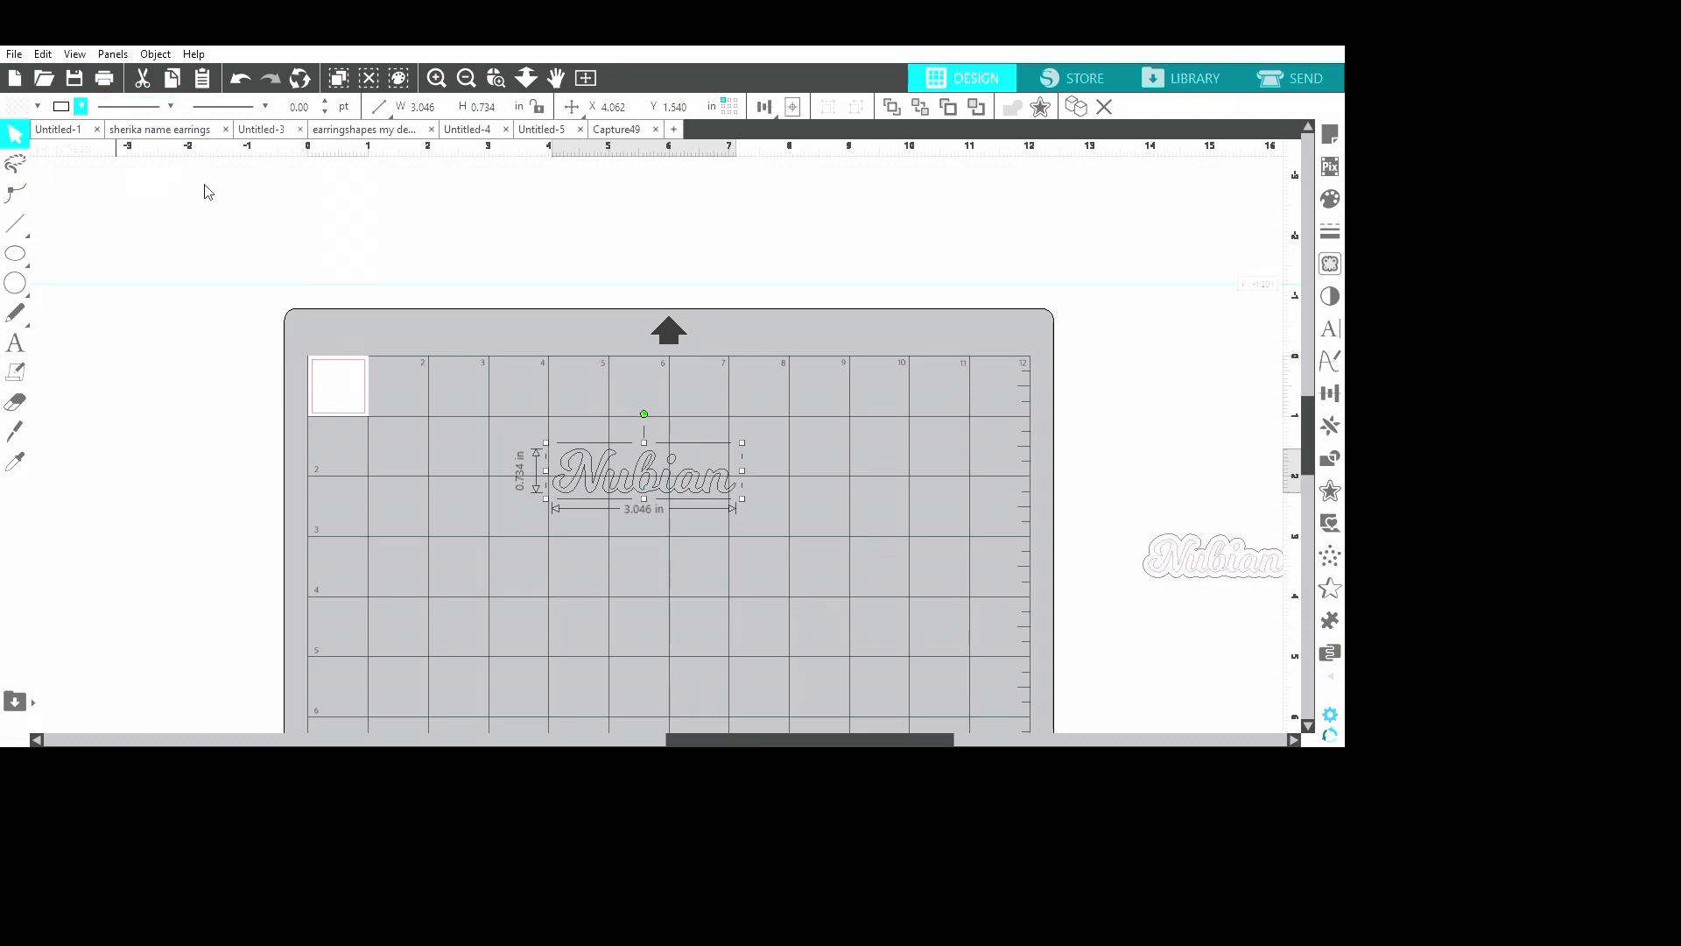
pyautogui.click(681, 523)
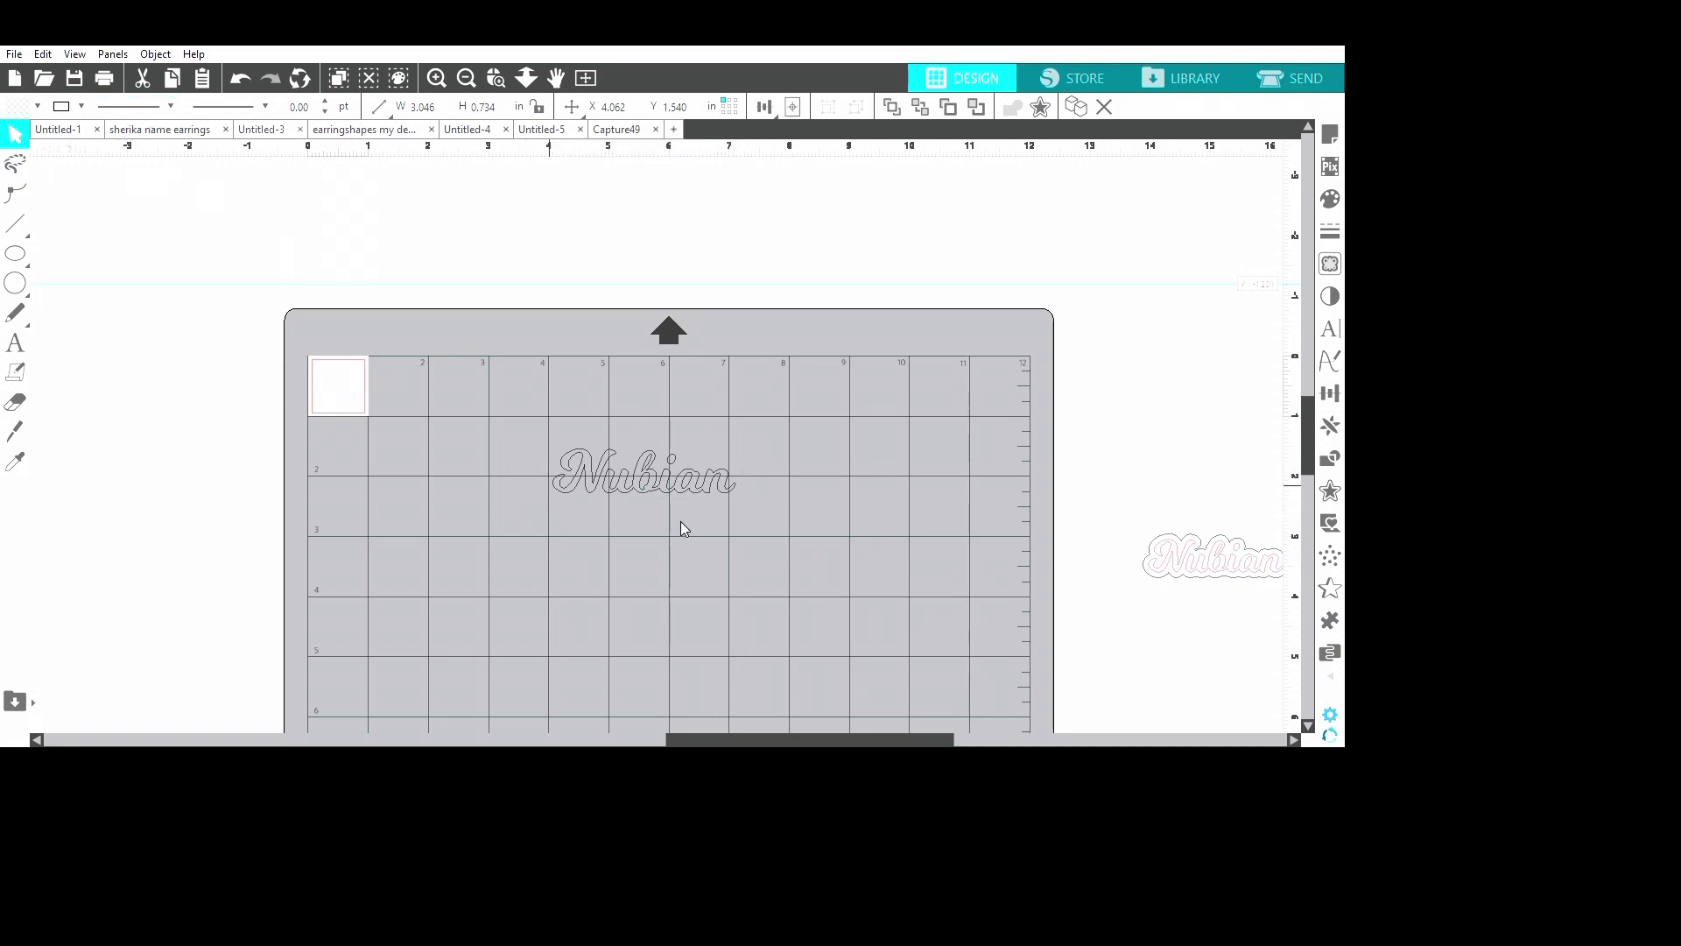
pyautogui.click(670, 486)
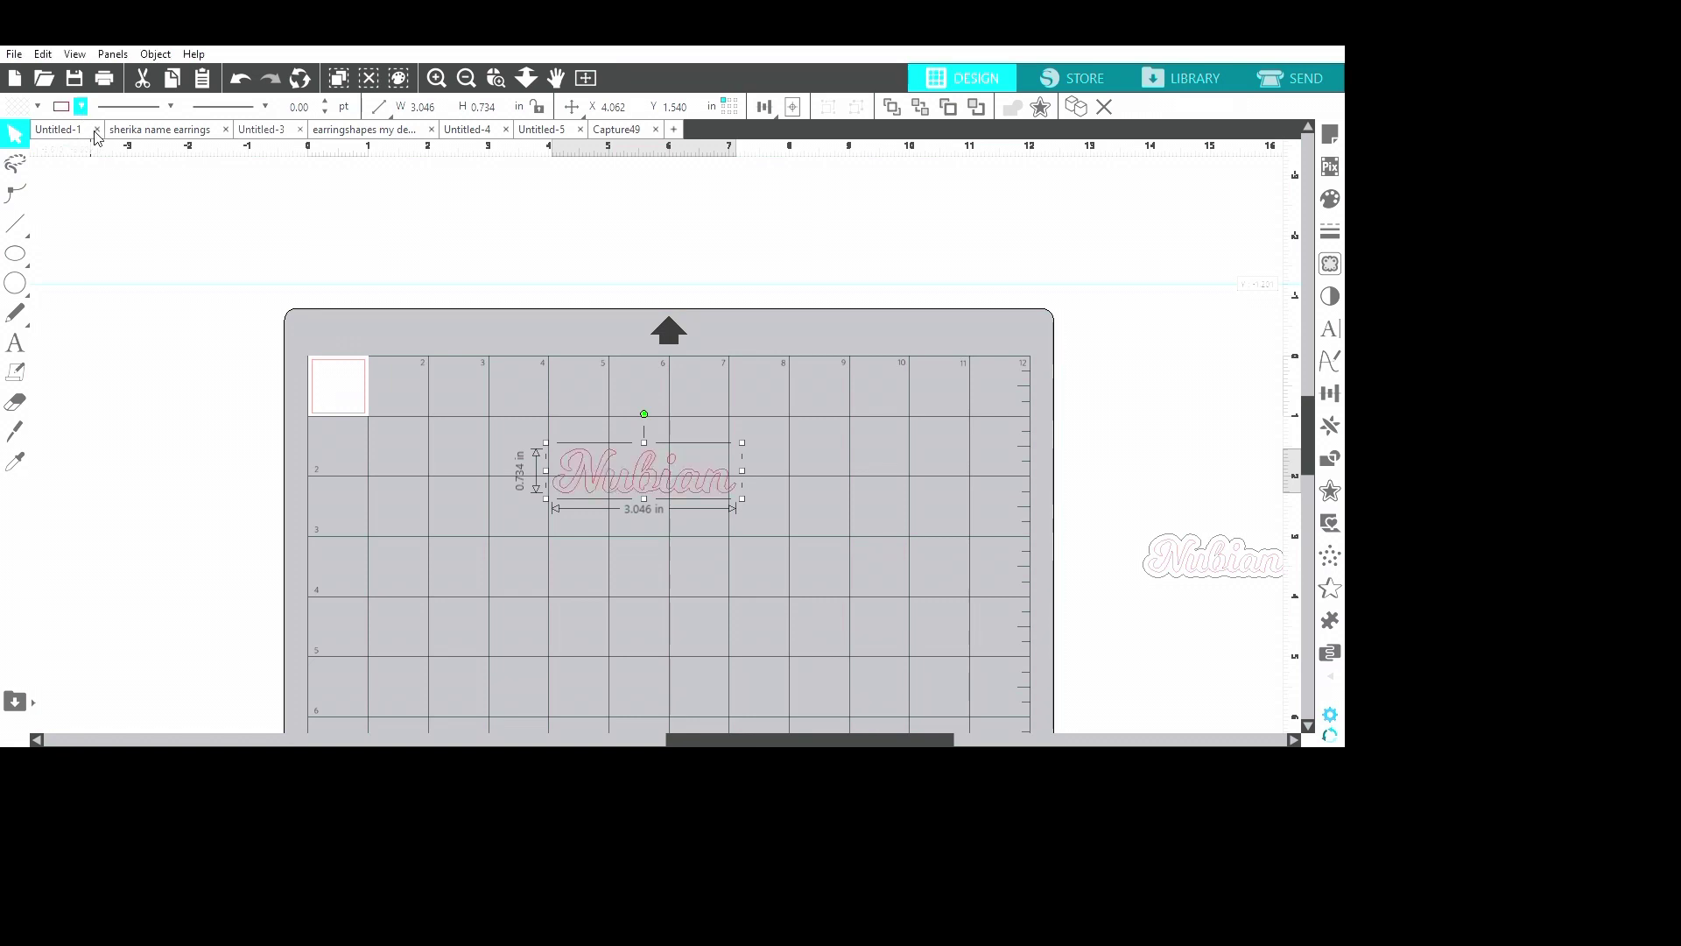
# - Make the Nubian lettering's line colour red, undoing the accidental grey change
pyautogui.click(865, 627)
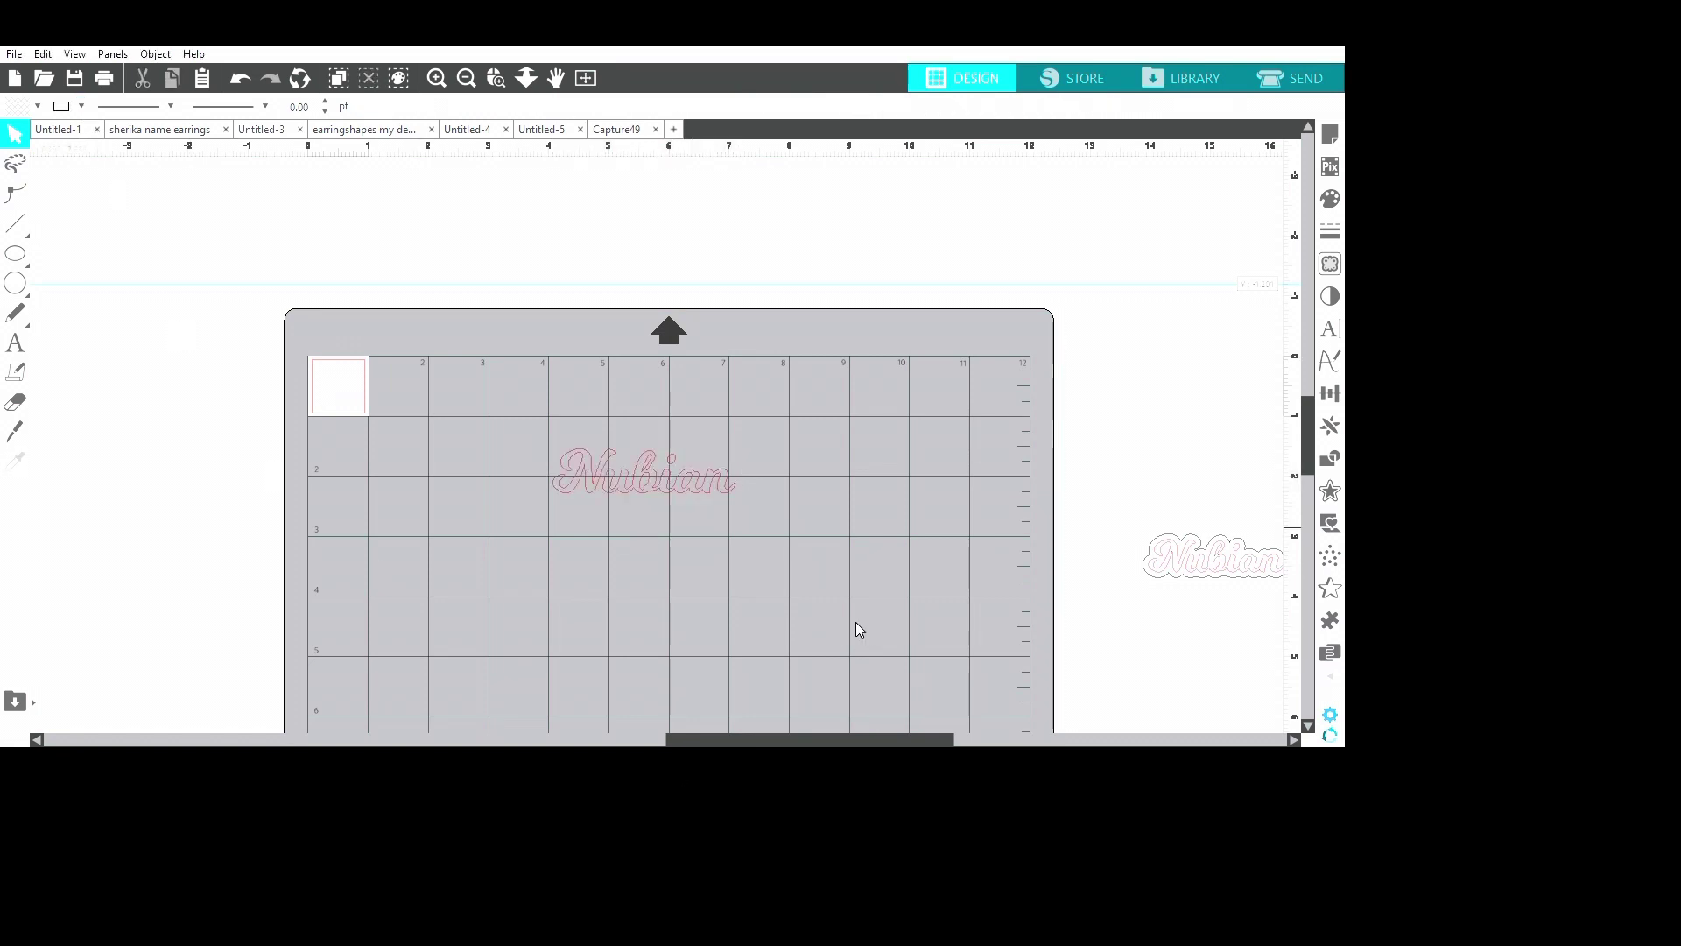
pyautogui.click(644, 478)
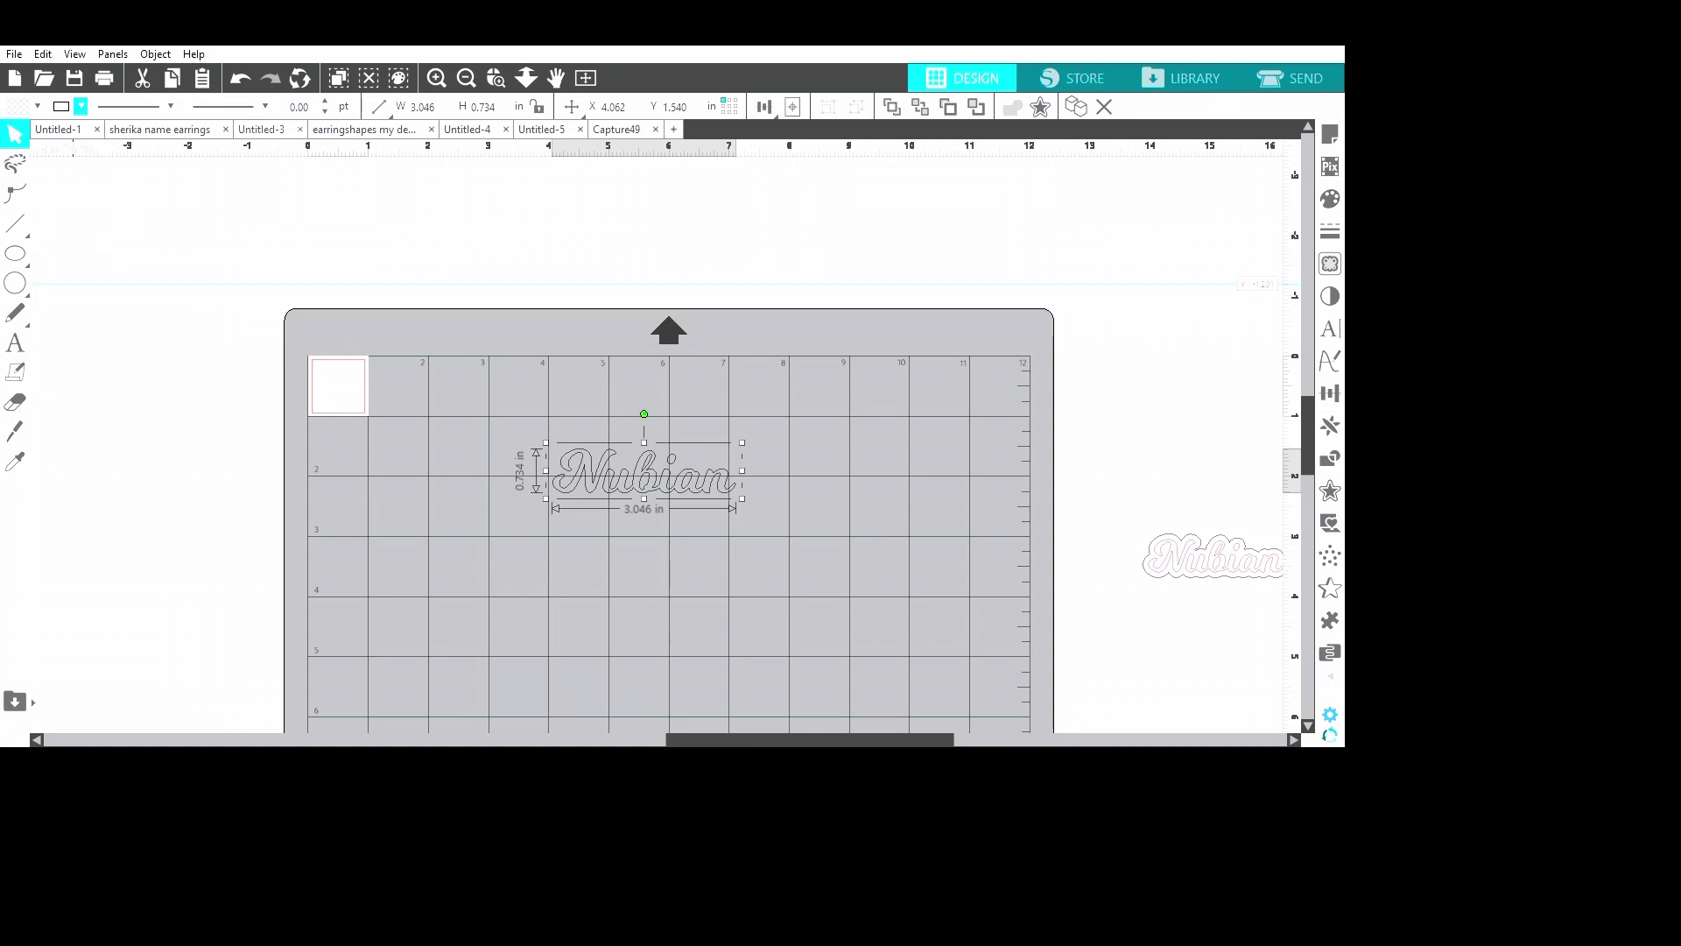
pyautogui.hotkey('ctrl', 'z')
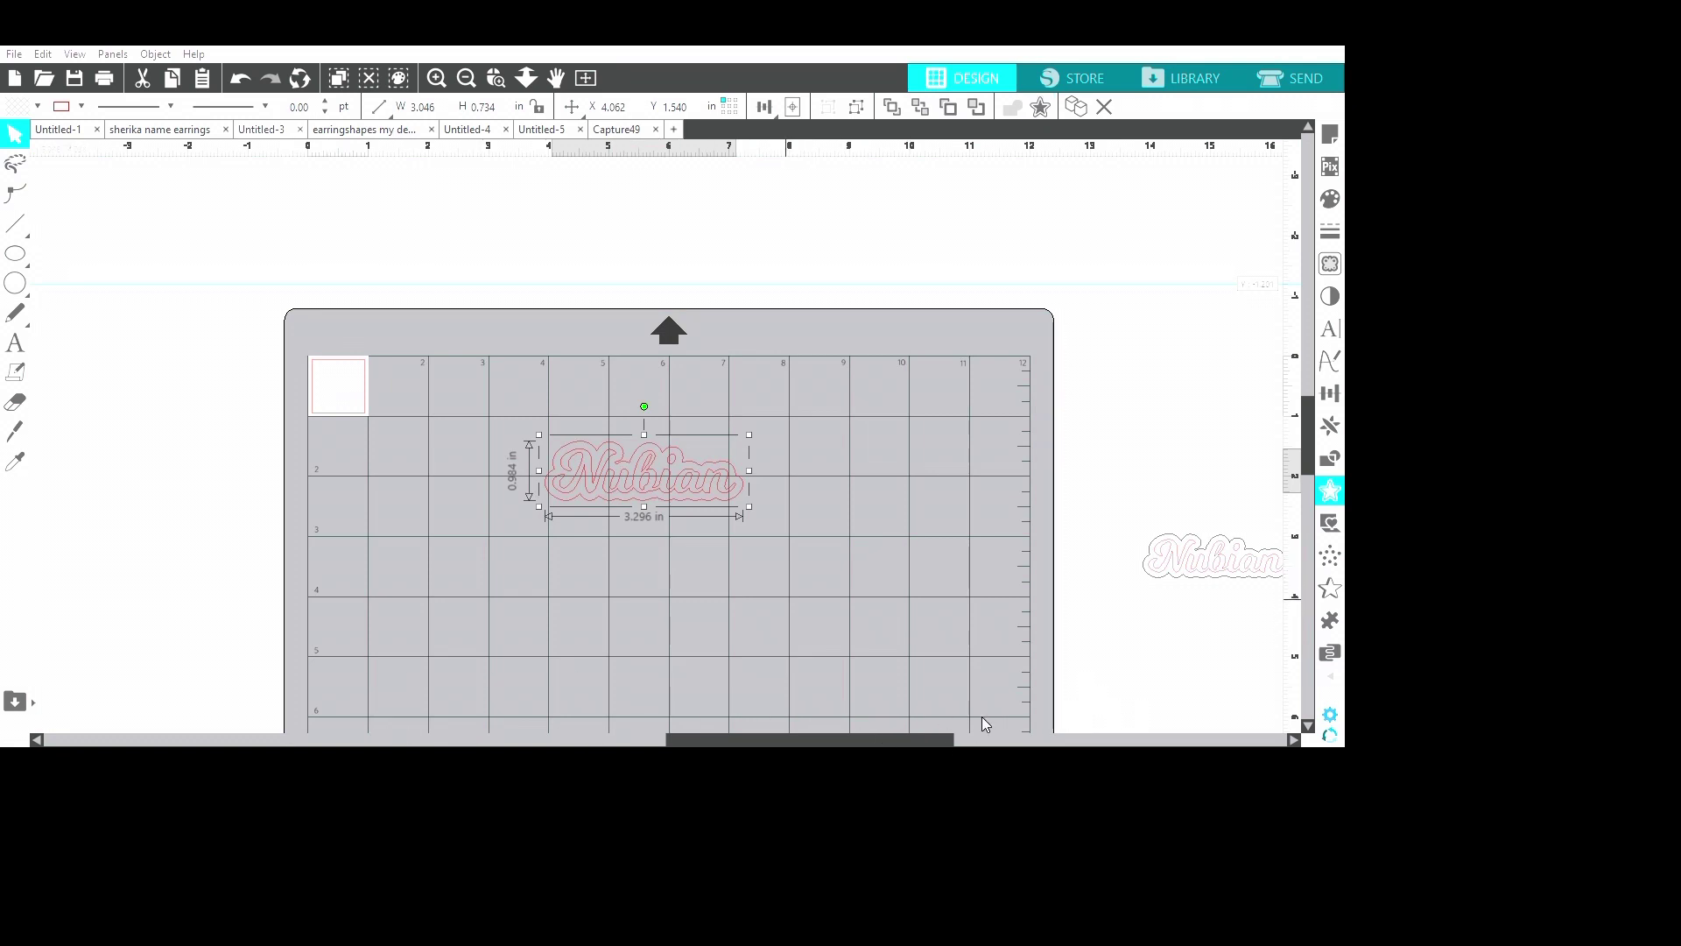
# - Select Nubian with its black offset outline (3.296 × 0.985 in), then deselect to review
pyautogui.click(820, 696)
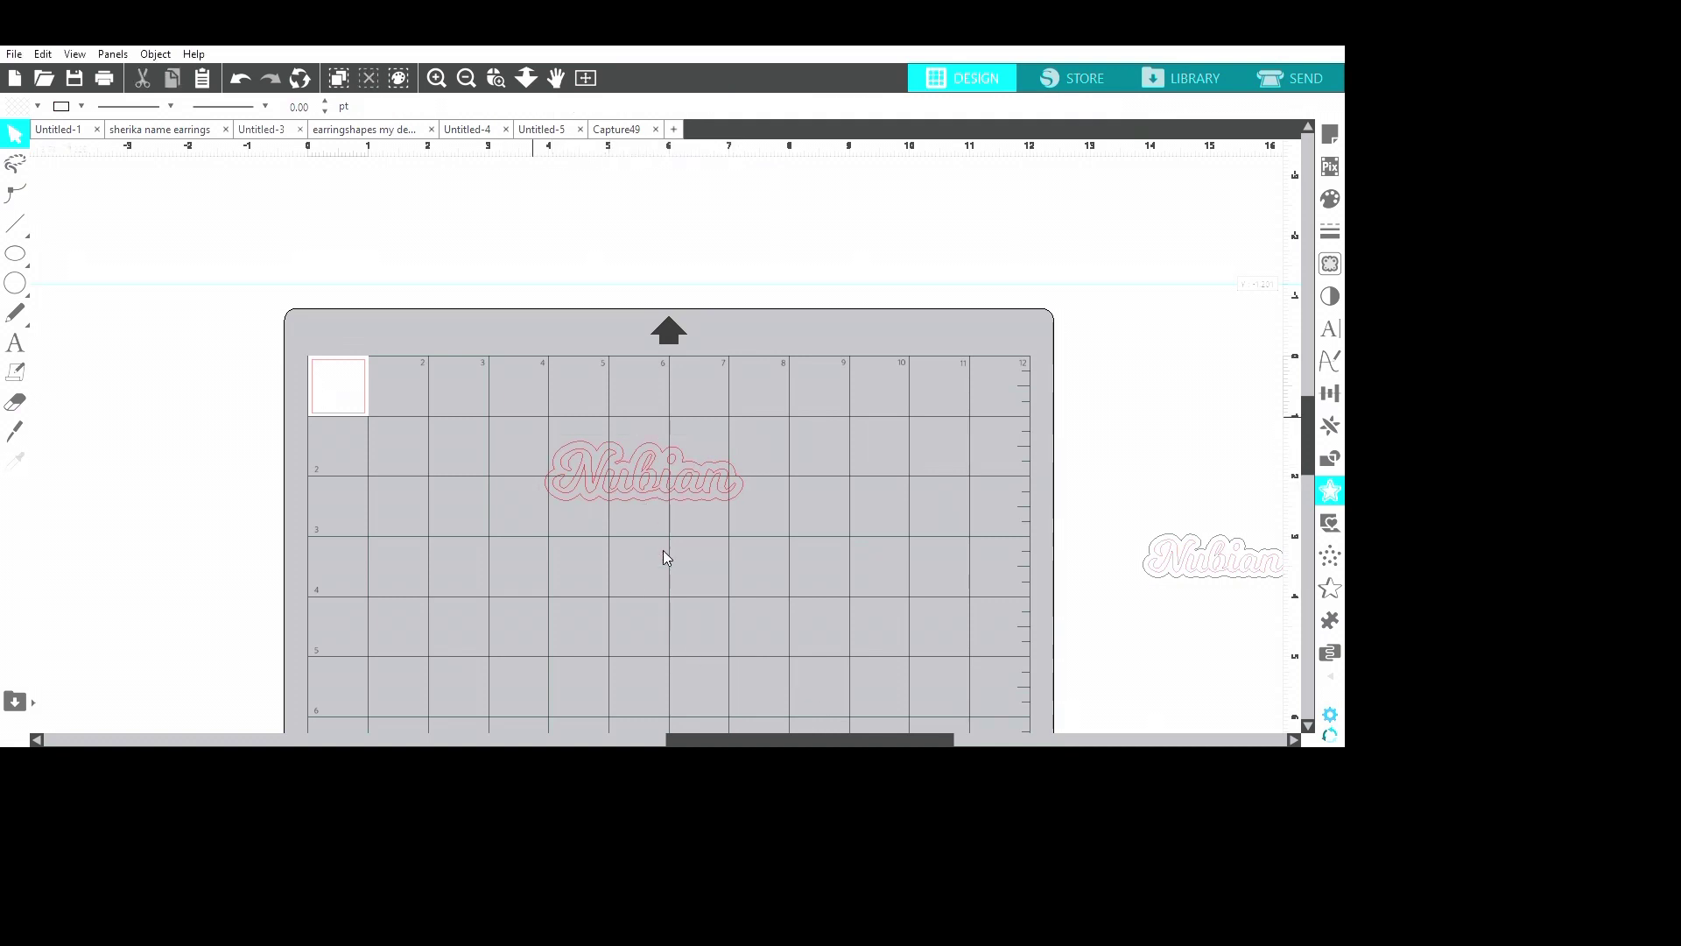
pyautogui.moveTo(522, 418); pyautogui.dragTo(753, 523)
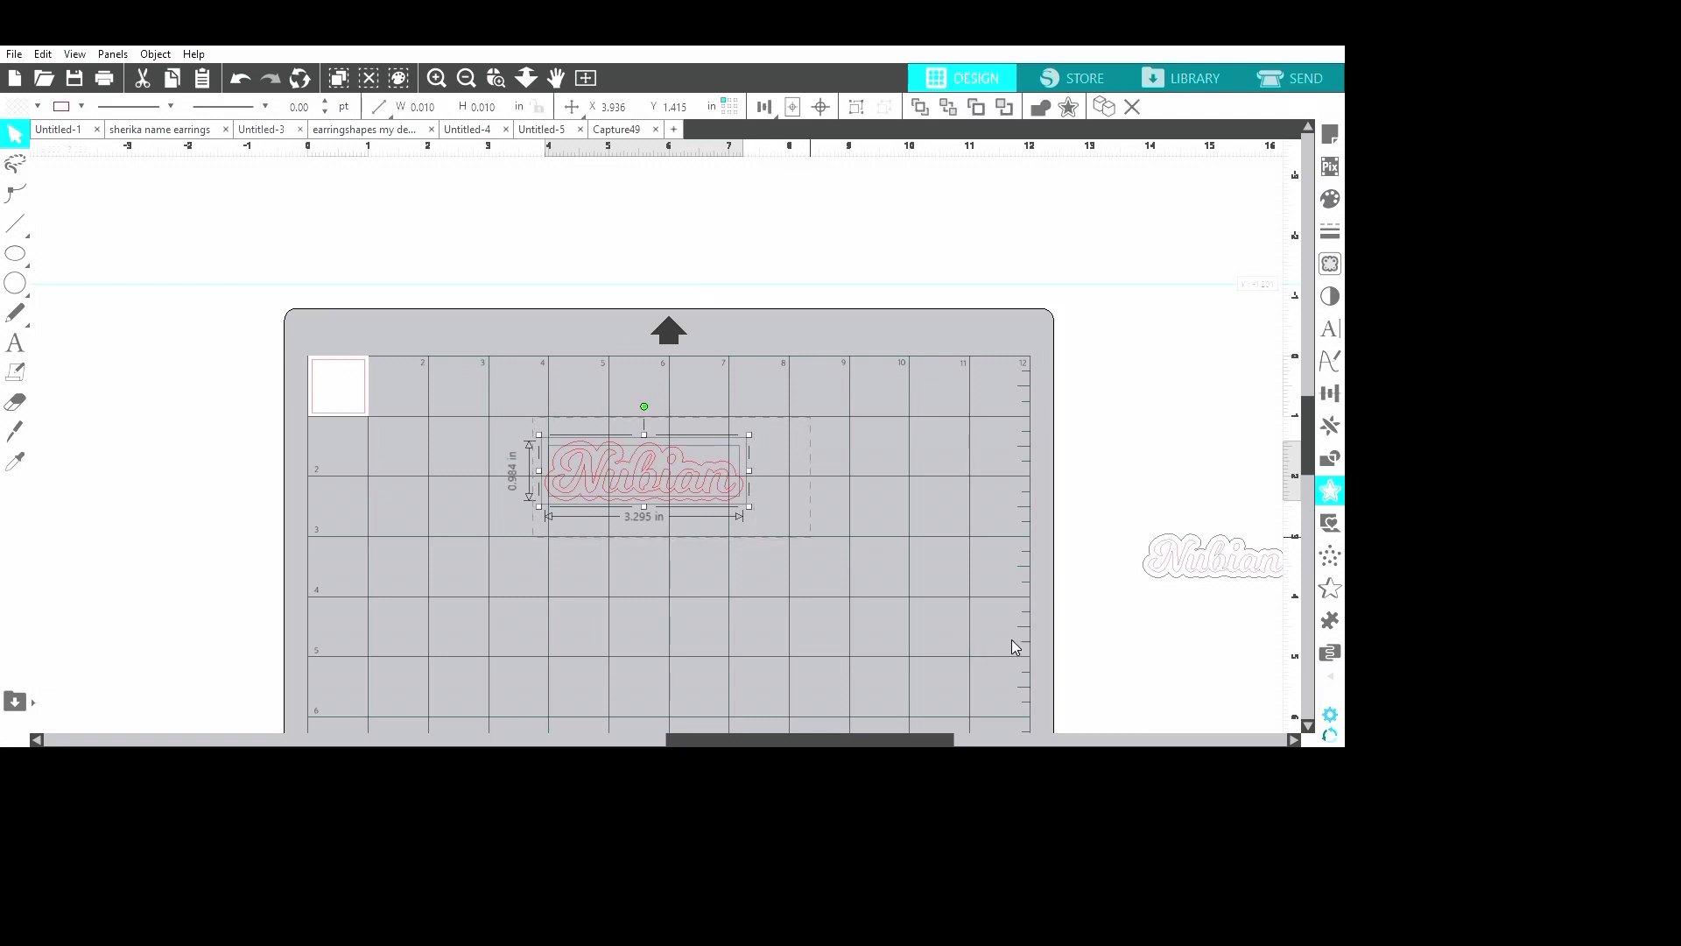
pyautogui.click(894, 682)
pyautogui.click(696, 604)
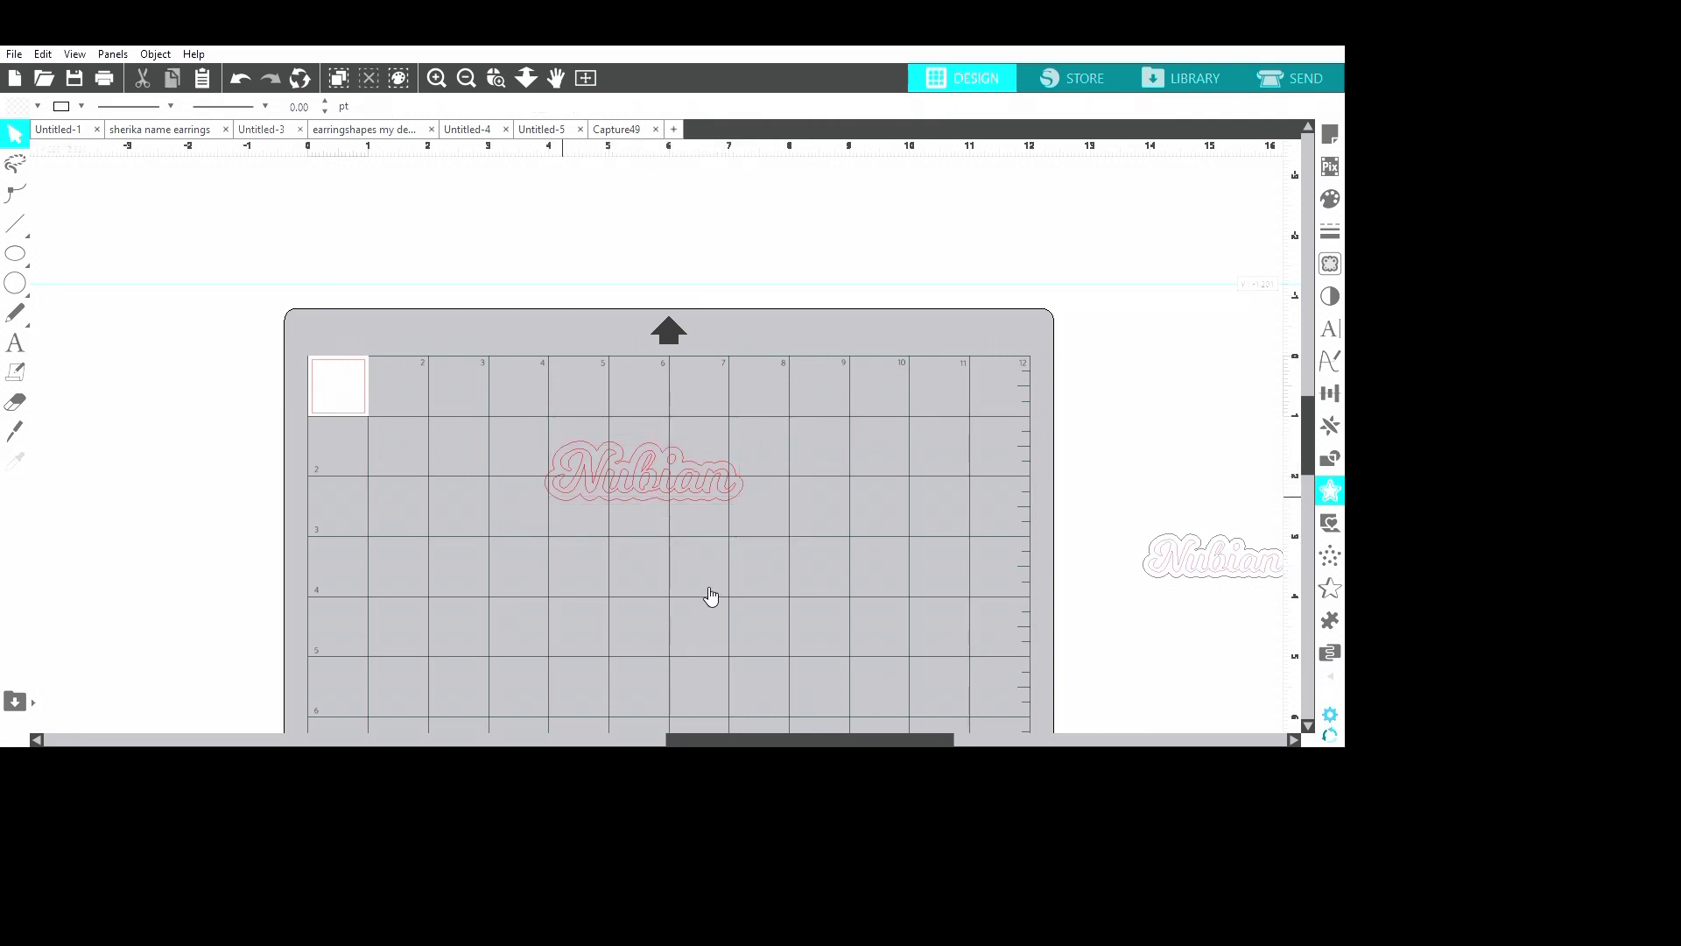
pyautogui.moveTo(710, 595); pyautogui.dragTo(706, 594)
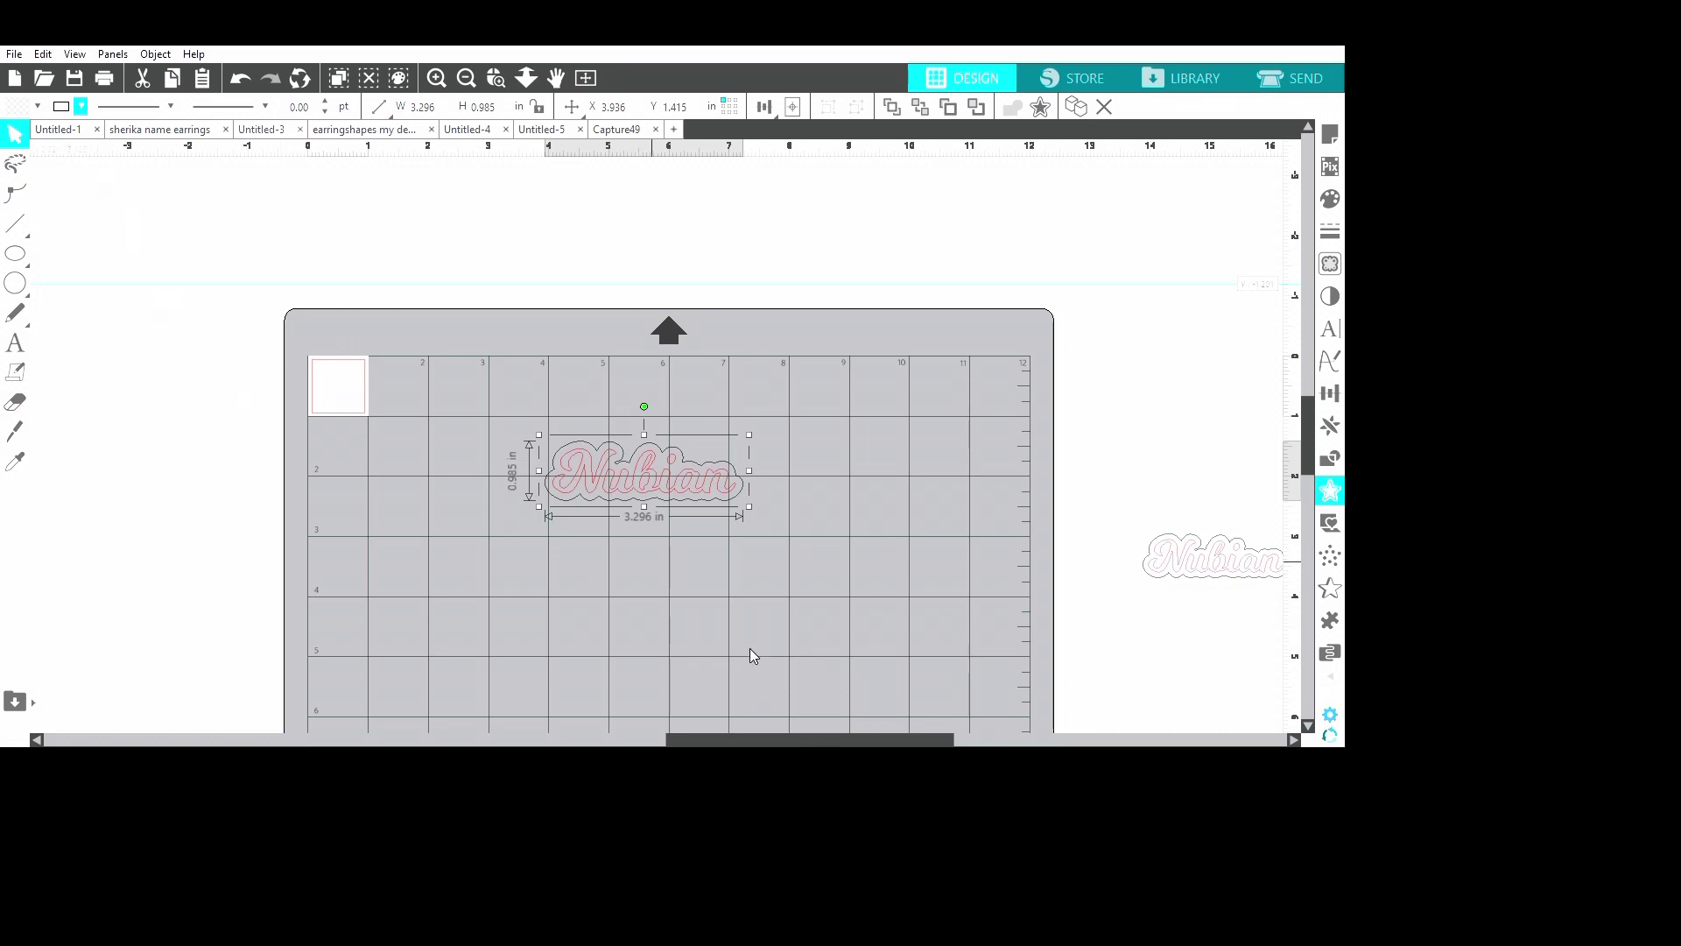
pyautogui.click(732, 674)
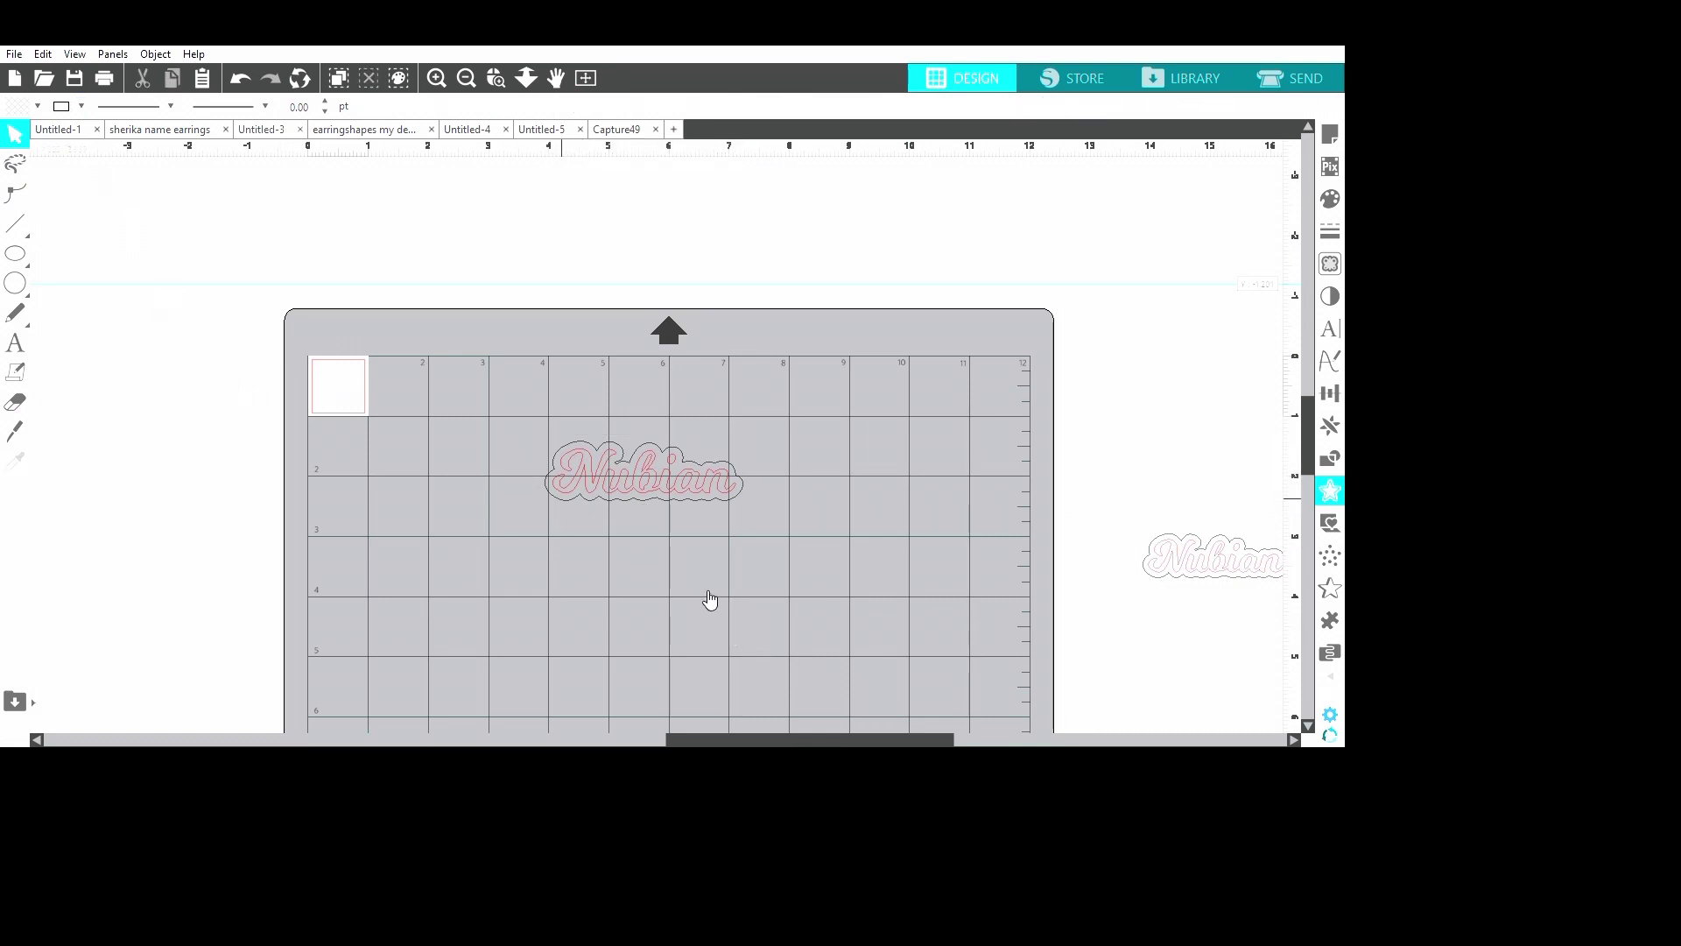